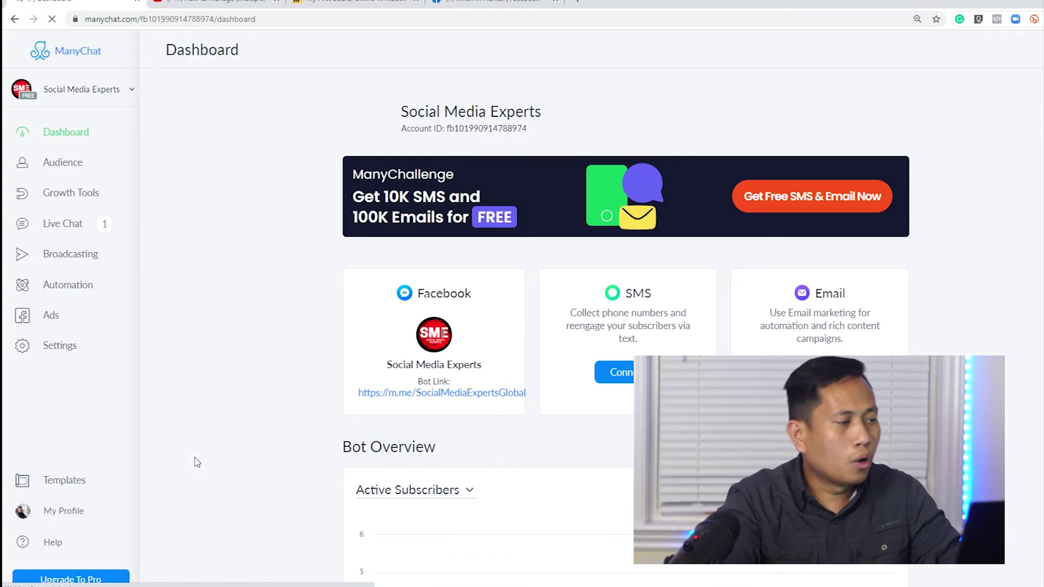
Delete the existing growth tools Growth Tool #1 and Growth Tool #2
{"action": "left_click", "coordinate": [80, 194]}
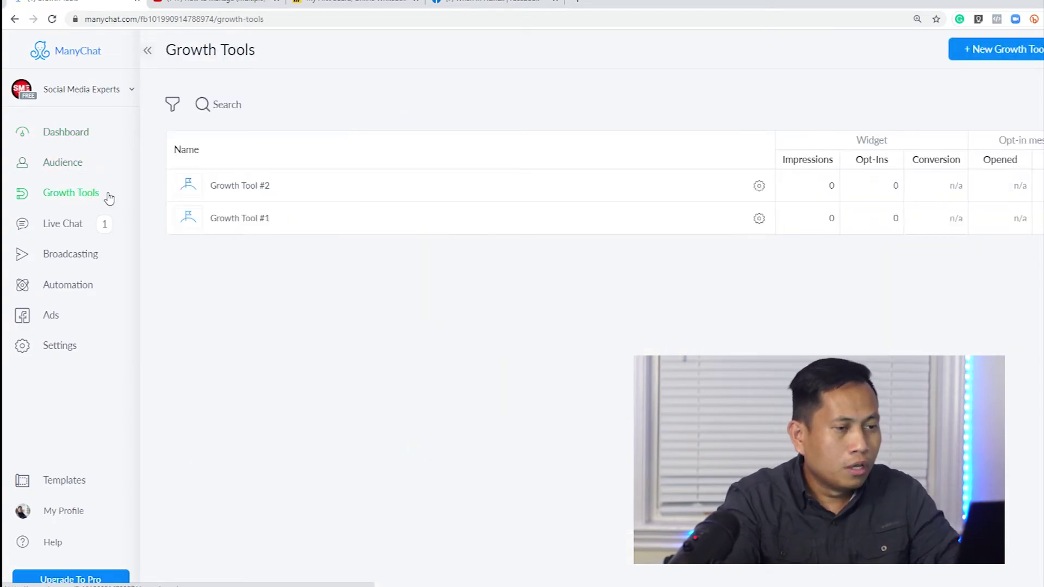
{"action": "left_click", "coordinate": [759, 218]}
{"action": "left_click", "coordinate": [727, 290]}
{"action": "left_click", "coordinate": [669, 95]}
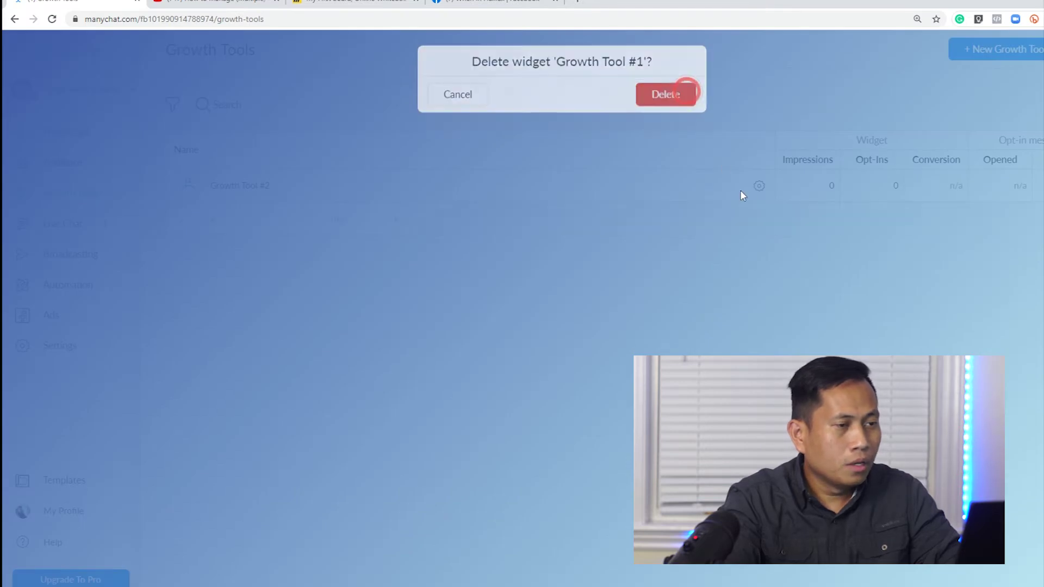
{"action": "left_click", "coordinate": [759, 186]}
{"action": "left_click", "coordinate": [719, 262]}
{"action": "left_click", "coordinate": [664, 94]}
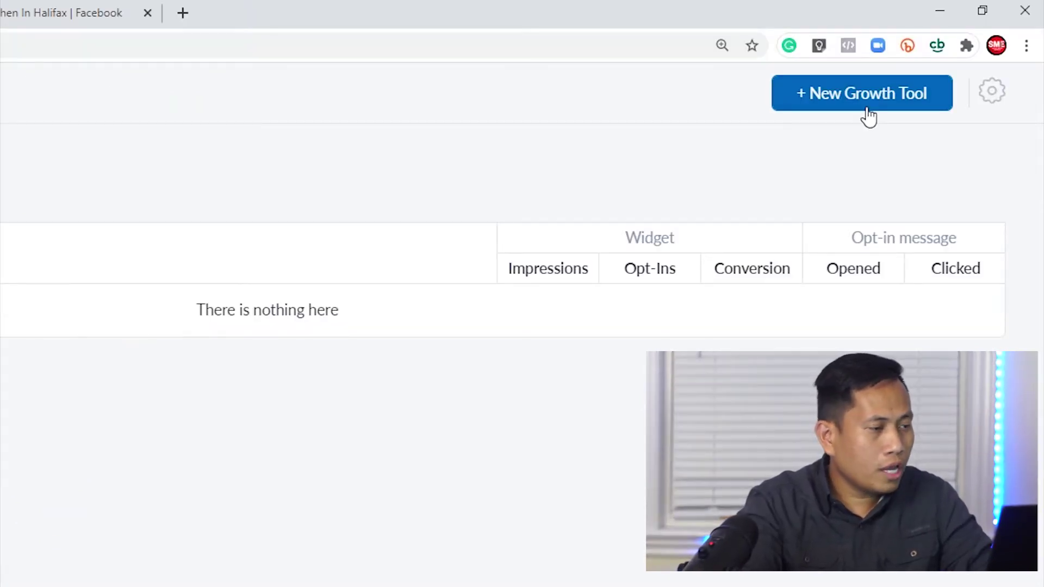
Create a new growth tool of the Landing Page type from the other growth tools
{"action": "left_click", "coordinate": [868, 116]}
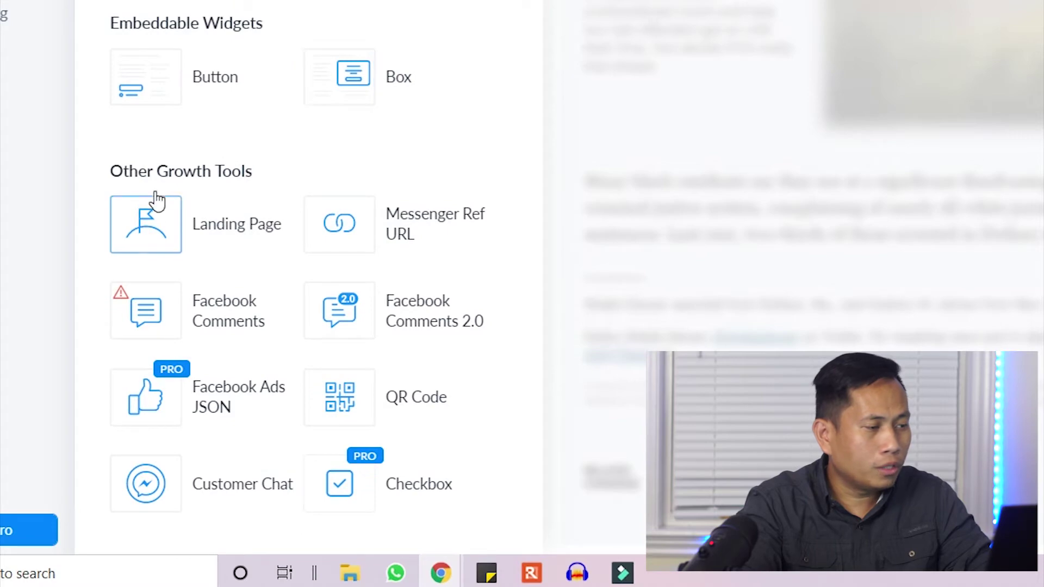
{"action": "left_click_drag", "start_coordinate": [282, 173], "coordinate": [109, 184]}
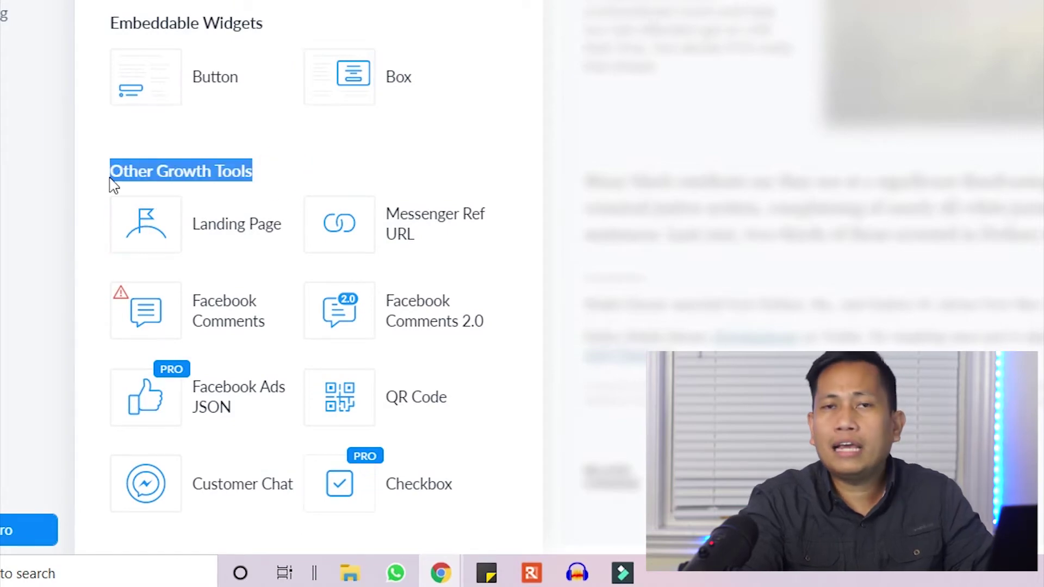
{"action": "left_click", "coordinate": [156, 226]}
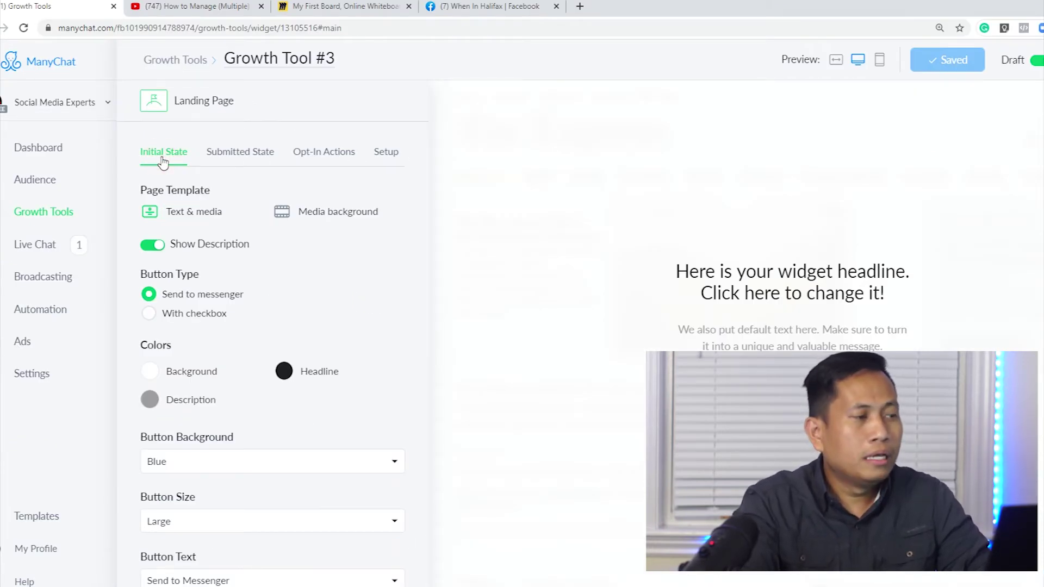
Look through the landing page's submitted state and opt-in actions, and set the initial state's media type to Video
{"action": "left_click", "coordinate": [225, 157]}
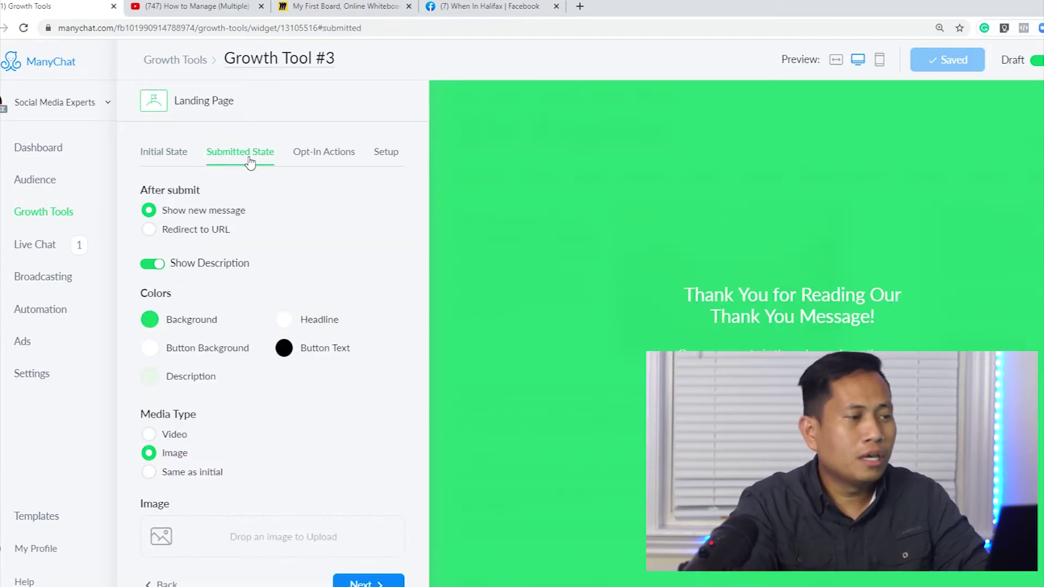
{"action": "left_click", "coordinate": [312, 155]}
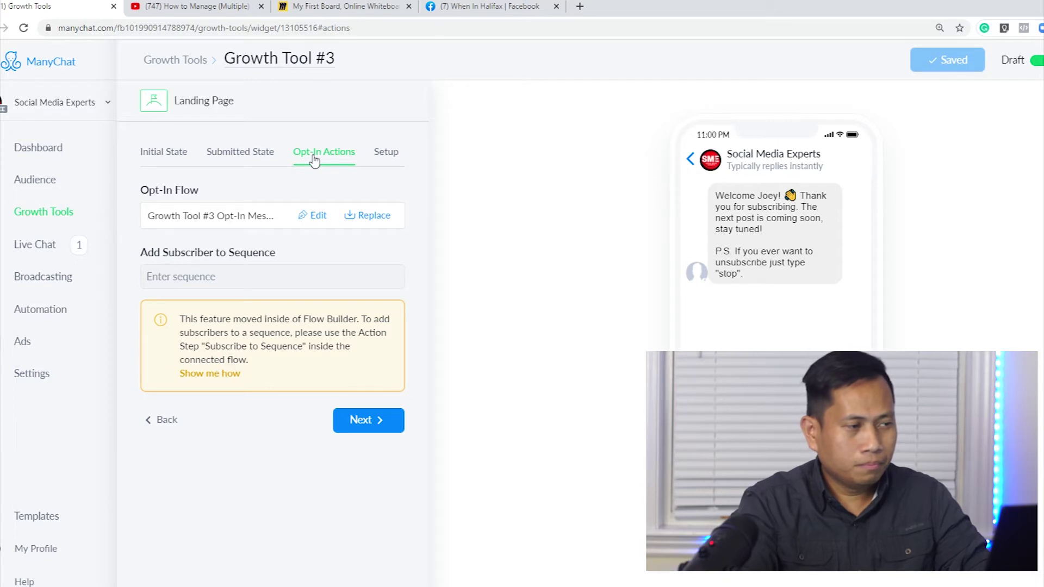
{"action": "left_click", "coordinate": [175, 154]}
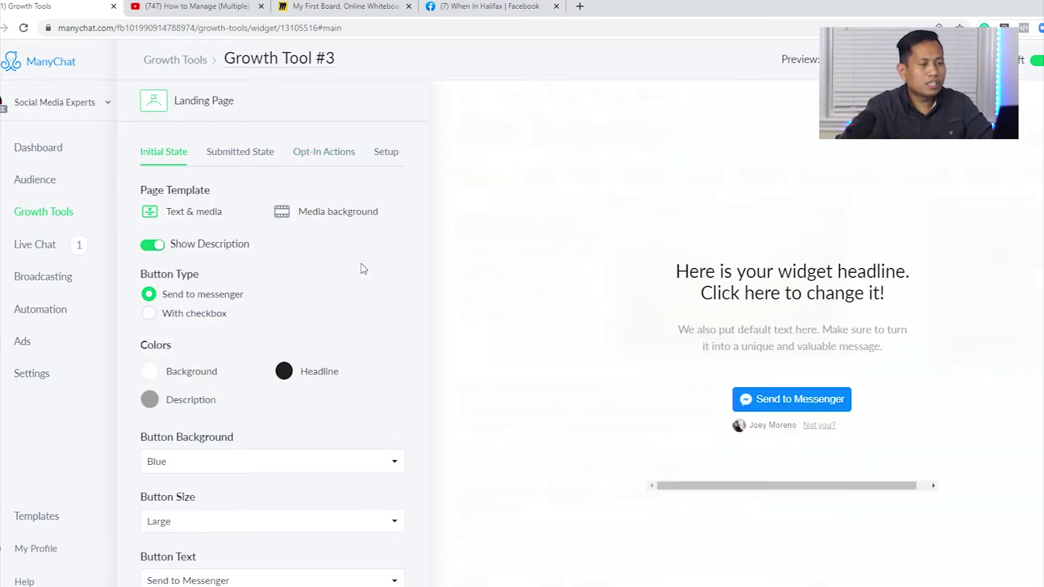
{"action": "scroll", "coordinate": [348, 268], "scroll_direction": "down", "scroll_amount": 3}
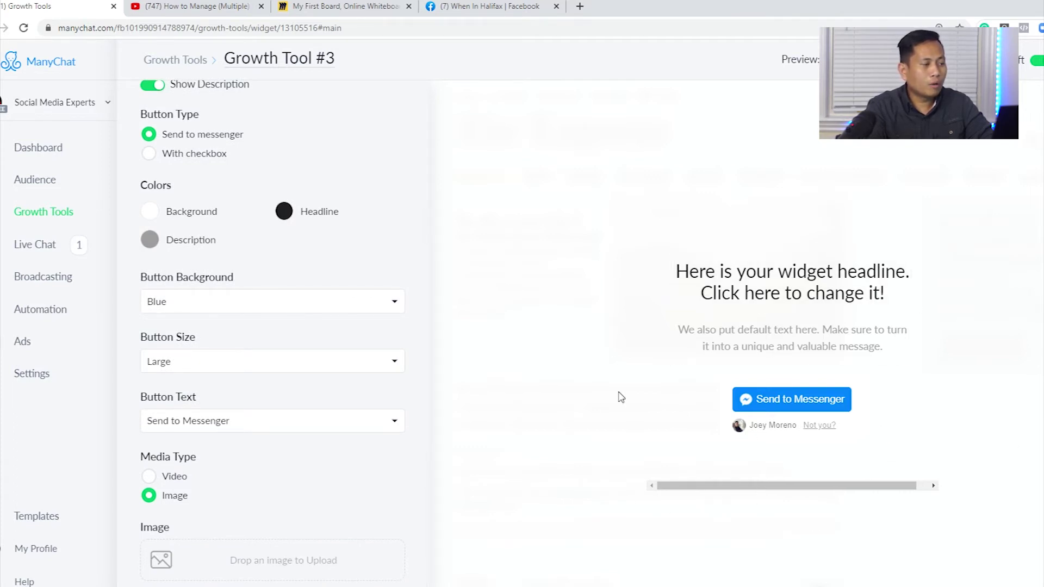
{"action": "left_click", "coordinate": [174, 482]}
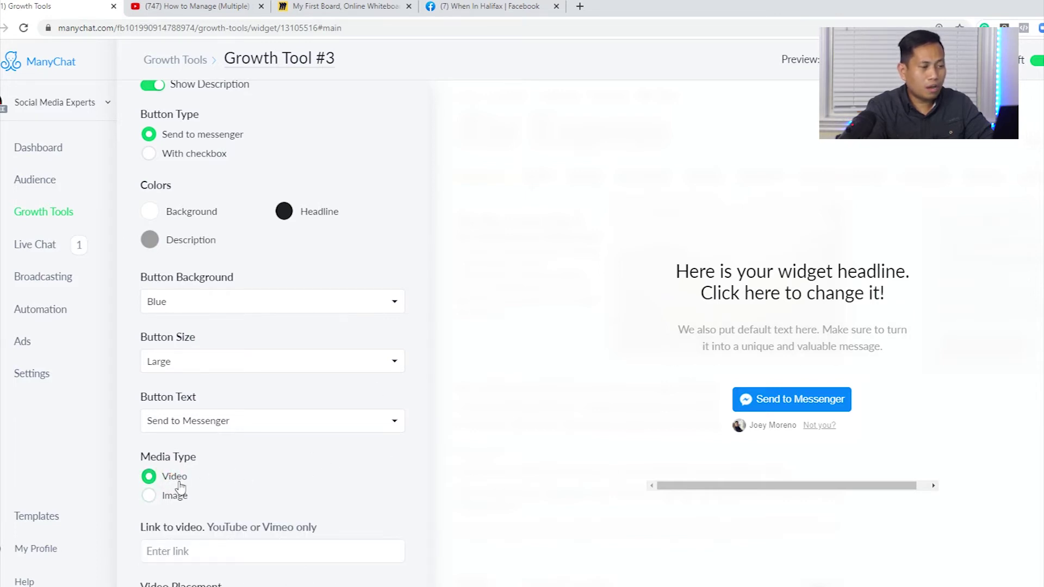
{"action": "left_click", "coordinate": [170, 497]}
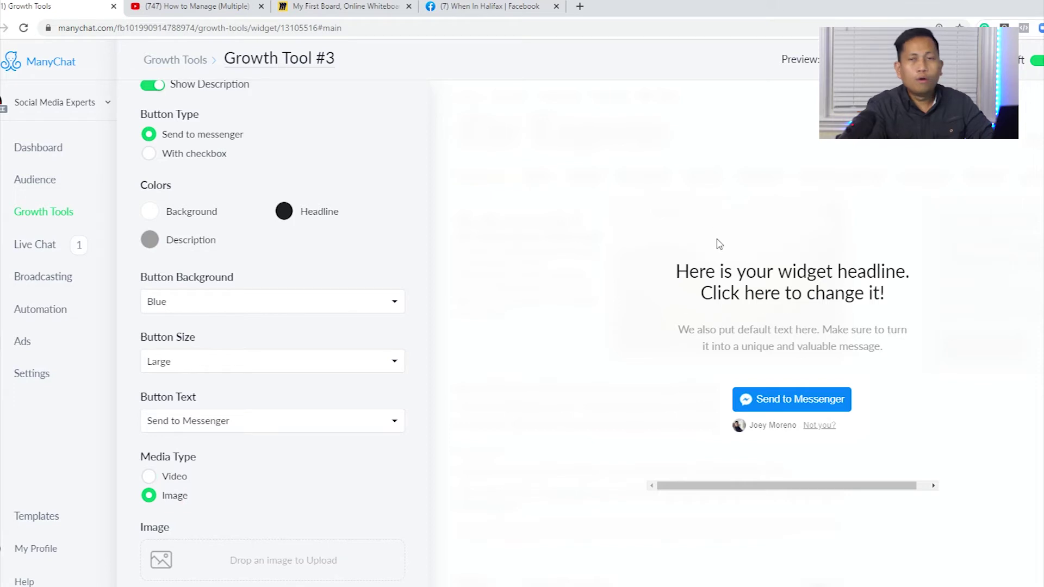
{"action": "left_click", "coordinate": [175, 480]}
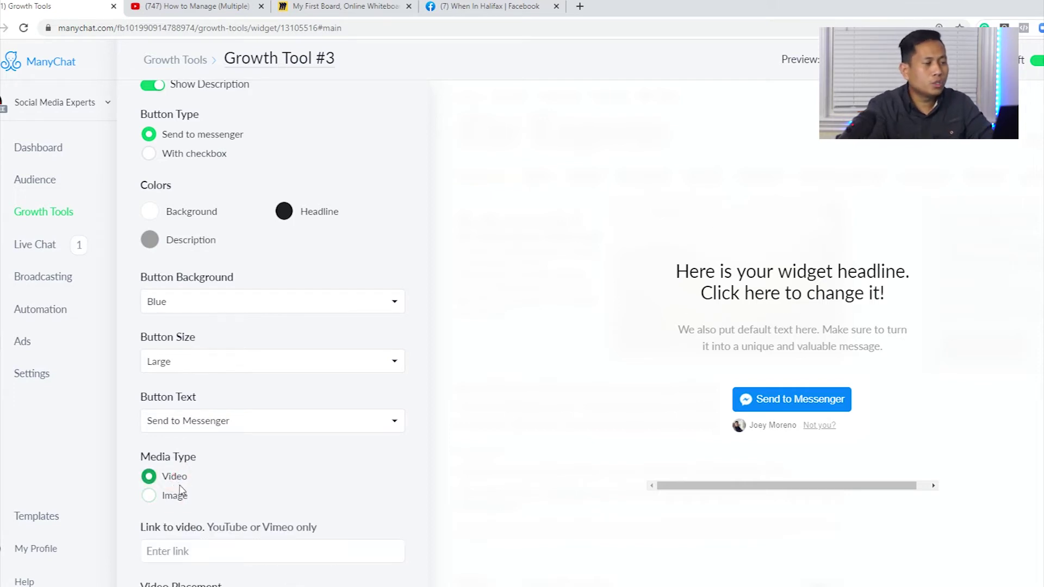
Switch to YouTube and copy the URL of the video on managing multiple social media accounts, pausing its playback
{"action": "left_click", "coordinate": [204, 5]}
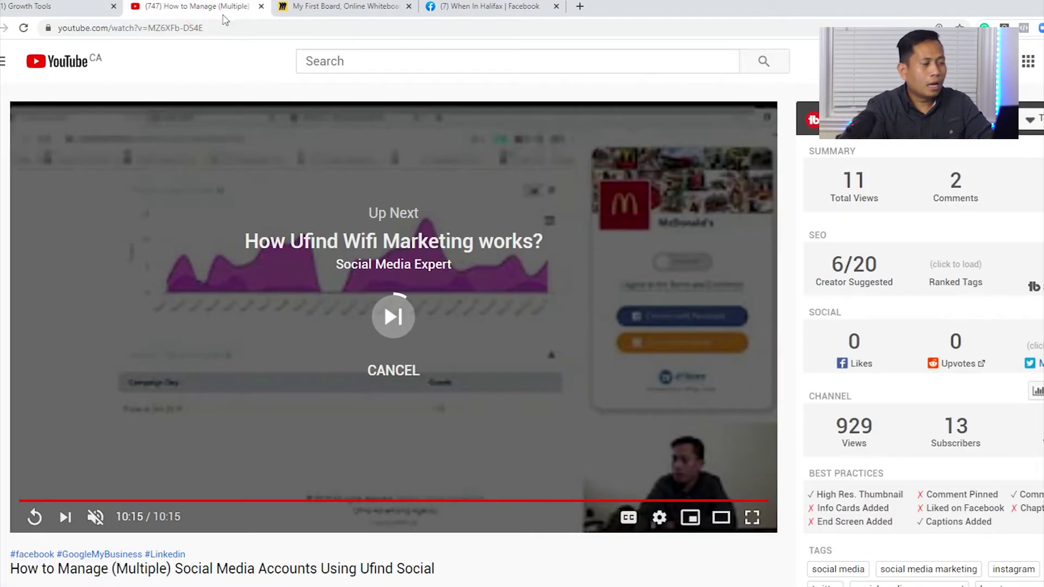
{"action": "left_click", "coordinate": [34, 518]}
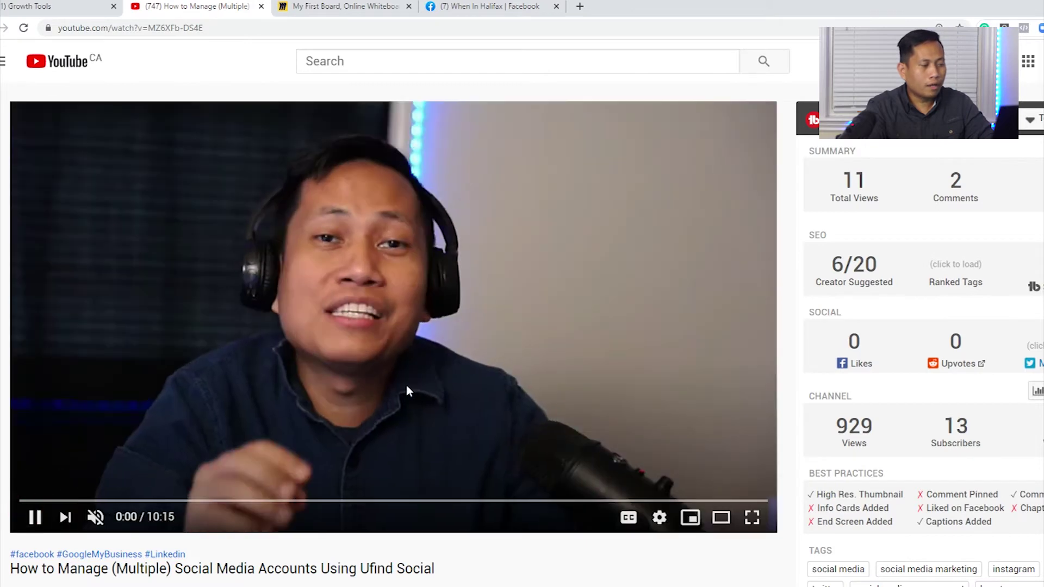
{"action": "left_click", "coordinate": [31, 523]}
{"action": "right_click", "coordinate": [524, 351]}
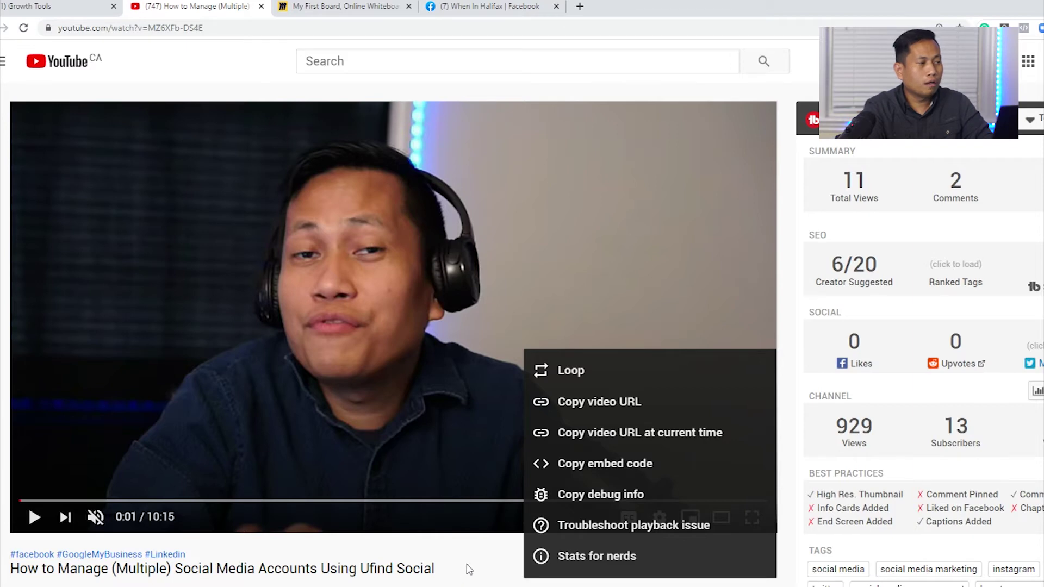
{"action": "left_click", "coordinate": [610, 405]}
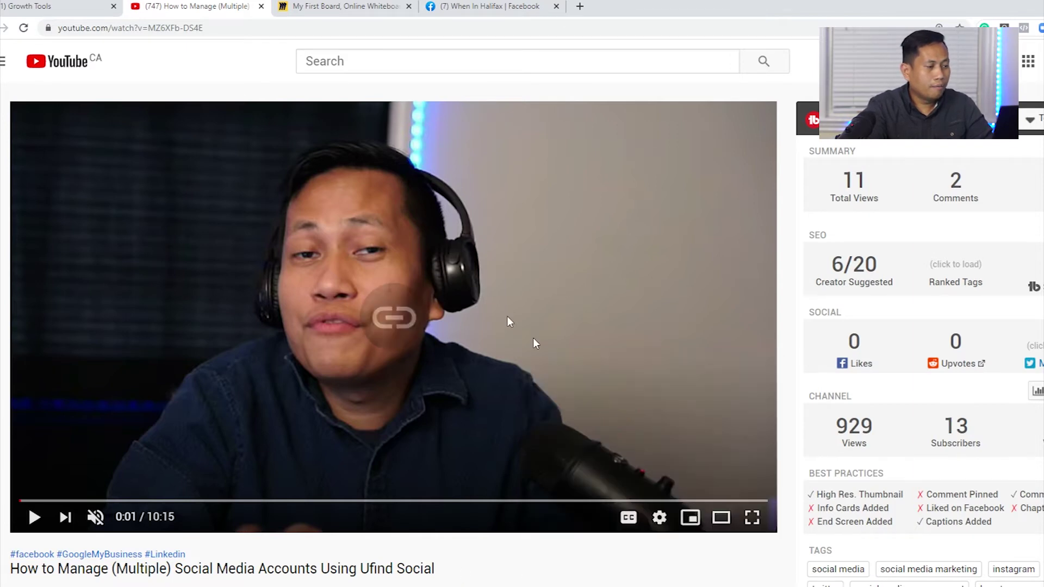
{"action": "left_click", "coordinate": [84, 6]}
{"action": "left_click", "coordinate": [231, 551]}
{"action": "scroll", "coordinate": [250, 535], "scroll_direction": "down", "scroll_amount": 1}
{"action": "key", "text": "ctrl+v"}
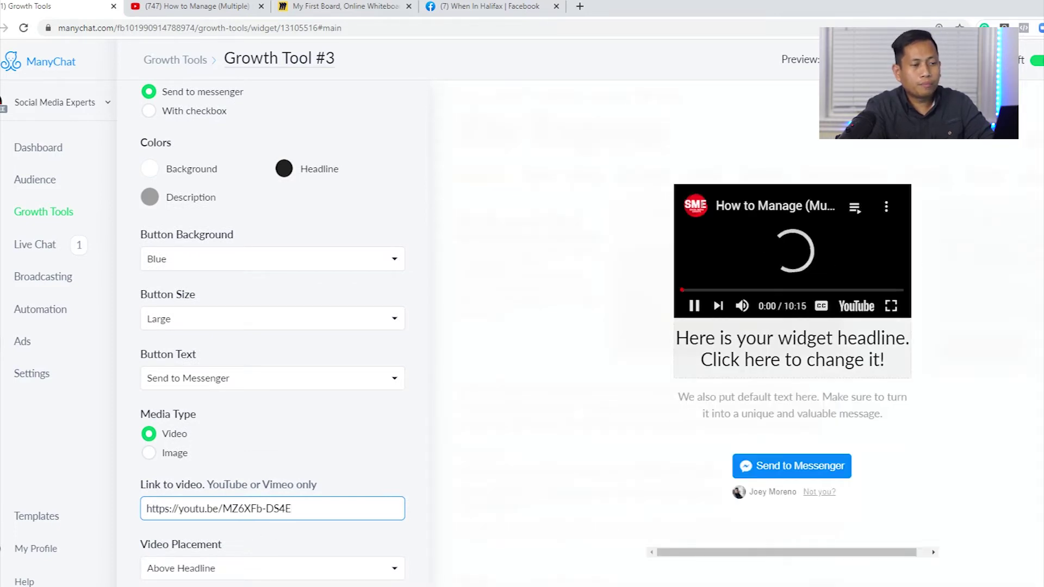
{"action": "left_click", "coordinate": [742, 307]}
{"action": "left_click", "coordinate": [694, 305]}
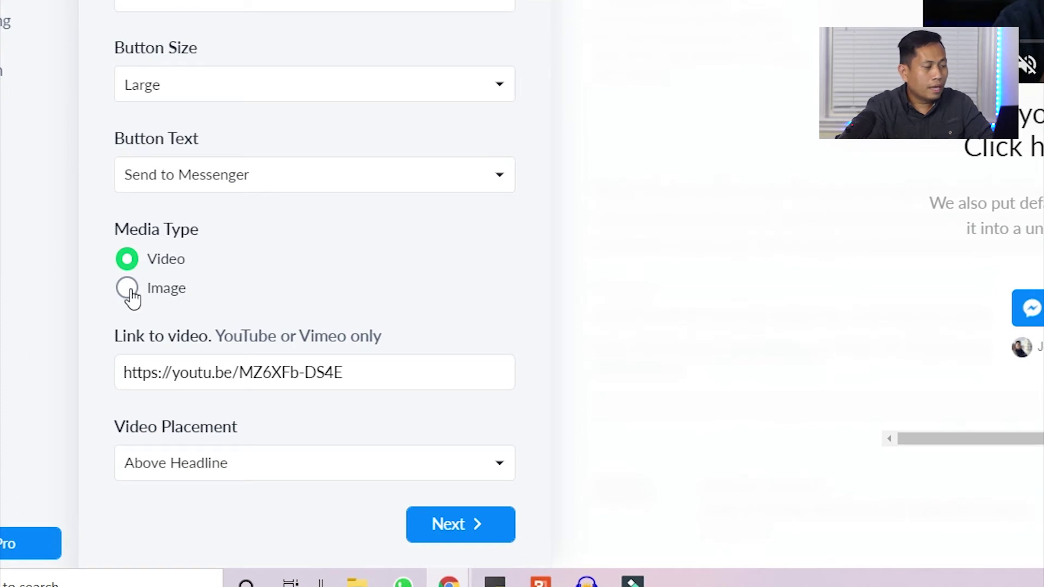
Try an image as the landing page media by uploading smartmockups_kcig0gww, and return the media type to Video
{"action": "left_click", "coordinate": [128, 289]}
{"action": "left_click", "coordinate": [329, 453]}
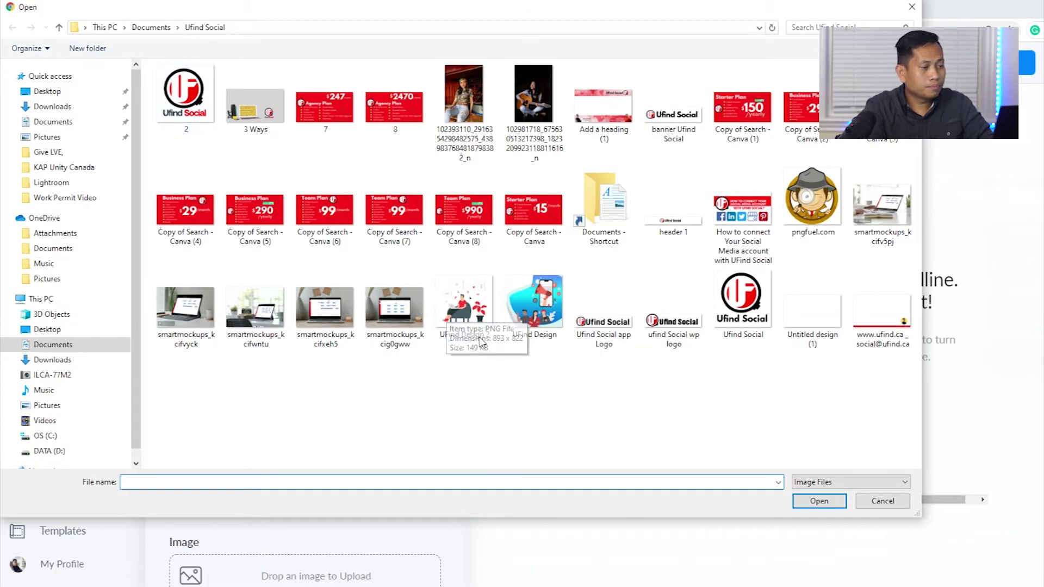
{"action": "double_click", "coordinate": [387, 323]}
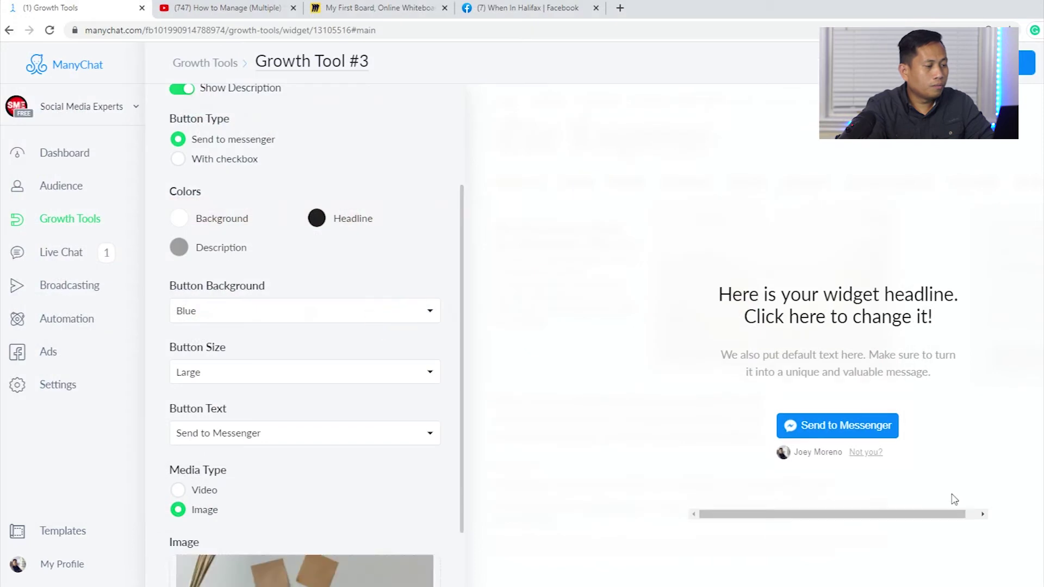
{"action": "scroll", "coordinate": [304, 490], "scroll_direction": "down", "scroll_amount": 1}
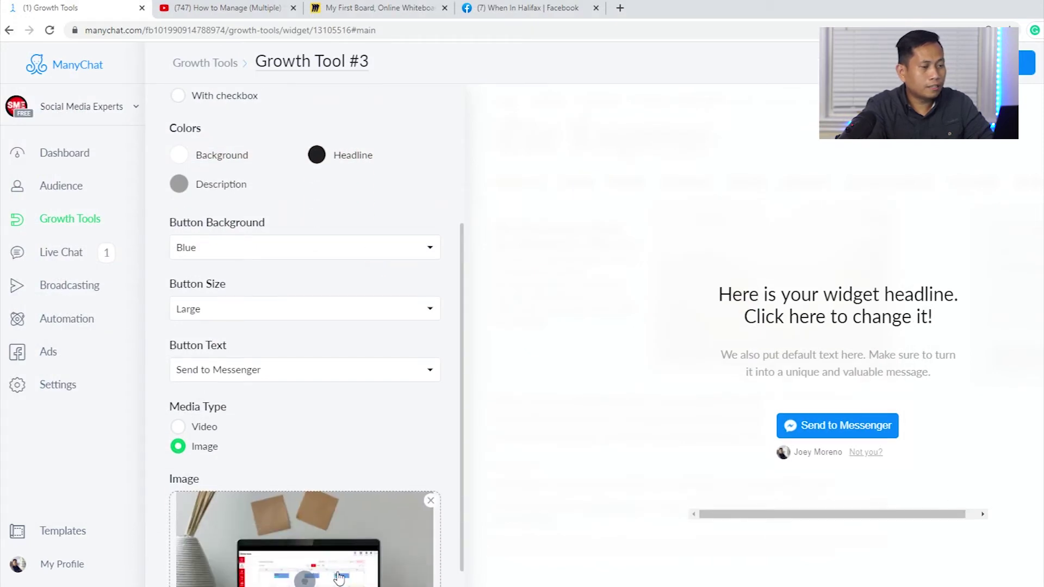
{"action": "scroll", "coordinate": [298, 509], "scroll_direction": "down", "scroll_amount": 3}
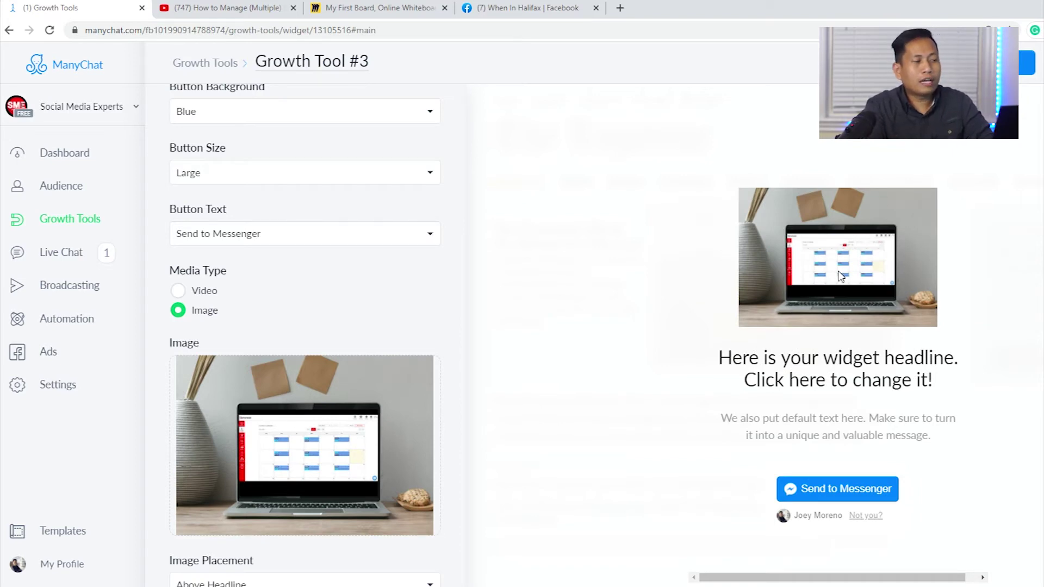
{"action": "left_click", "coordinate": [207, 296]}
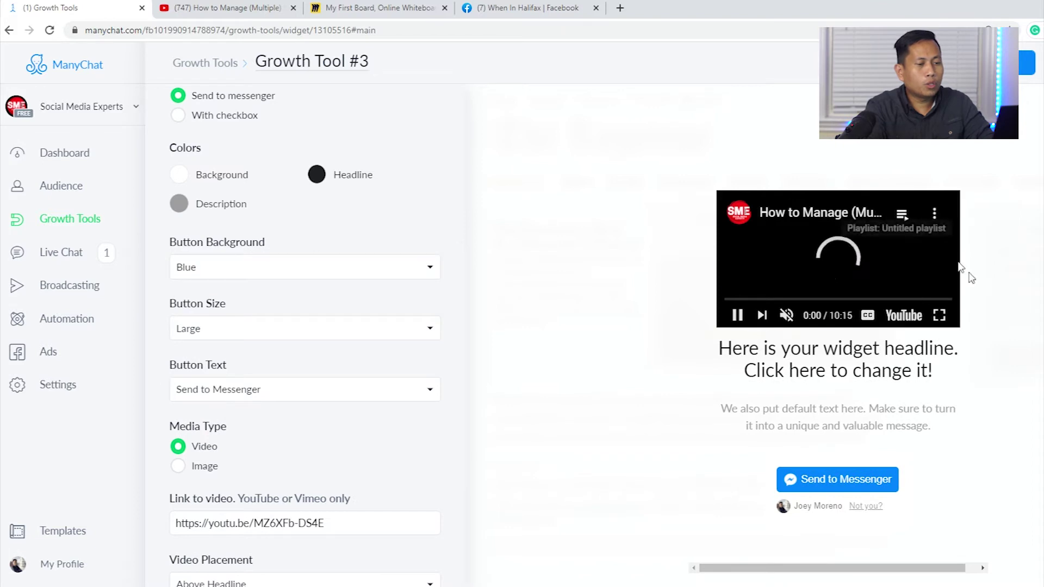
Replace the landing page headline with "Download the ultimate Social Media Guide for you!"
{"action": "left_click", "coordinate": [796, 370]}
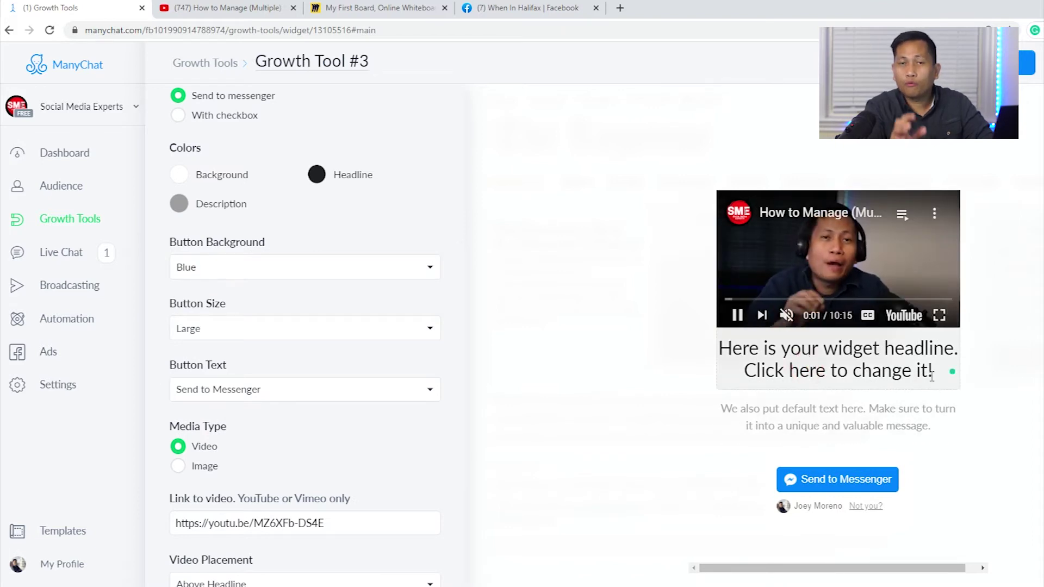
{"action": "left_click_drag", "start_coordinate": [931, 376], "coordinate": [714, 356]}
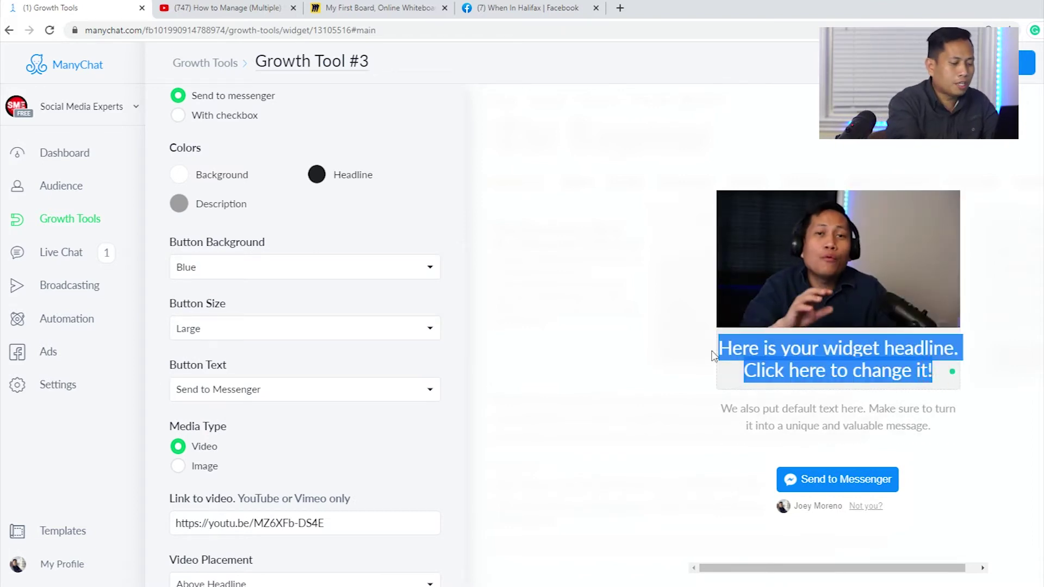
{"action": "type", "text": "Download the ulim"}
{"action": "key", "text": "BackSpace"}
{"action": "key", "text": "BackSpace"}
{"action": "type", "text": "timate Social Media Guide for"}
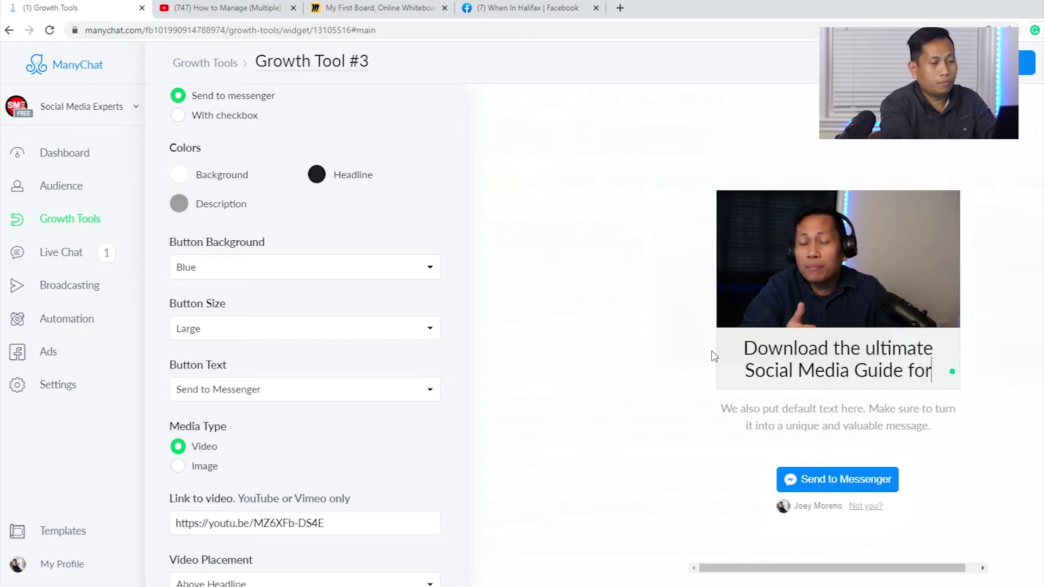
{"action": "type", "text": " you"}
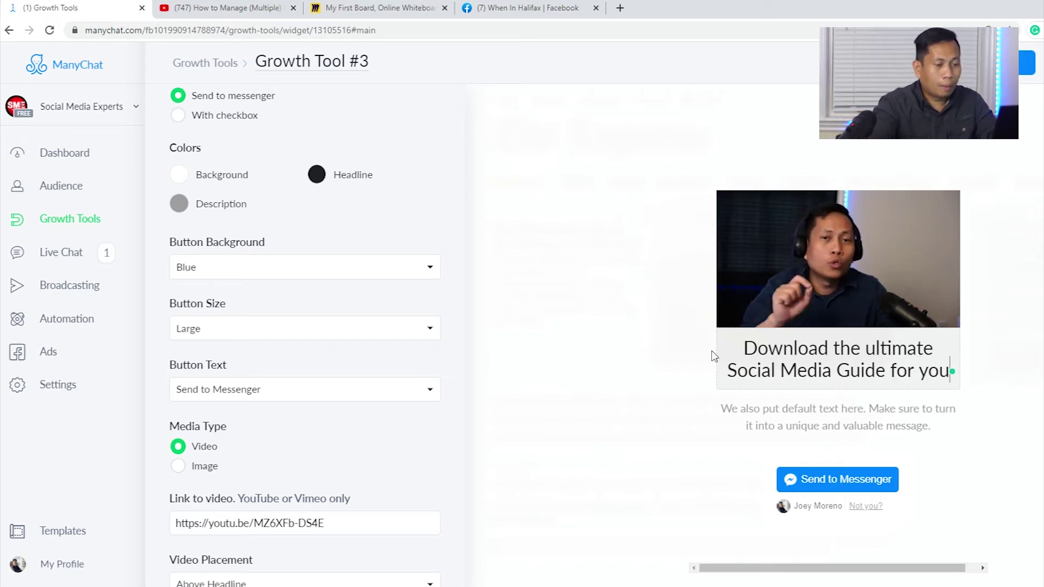
{"action": "type", "text": "!"}
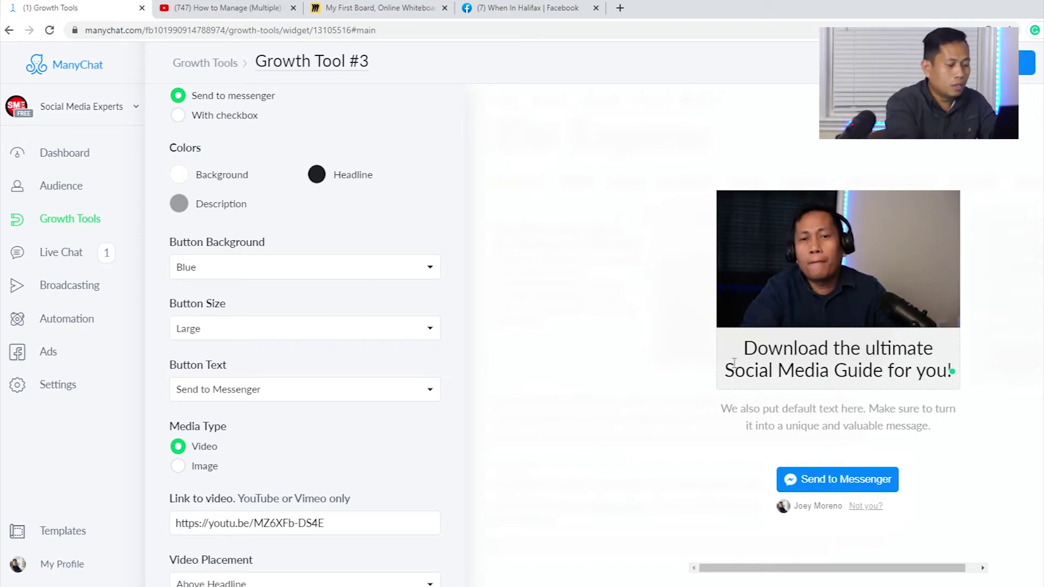
Replace the description with "Social Media Guide is the Blueprint that I used for my clients that will surely help you grow your social media platforms."
{"action": "triple_click", "coordinate": [868, 427]}
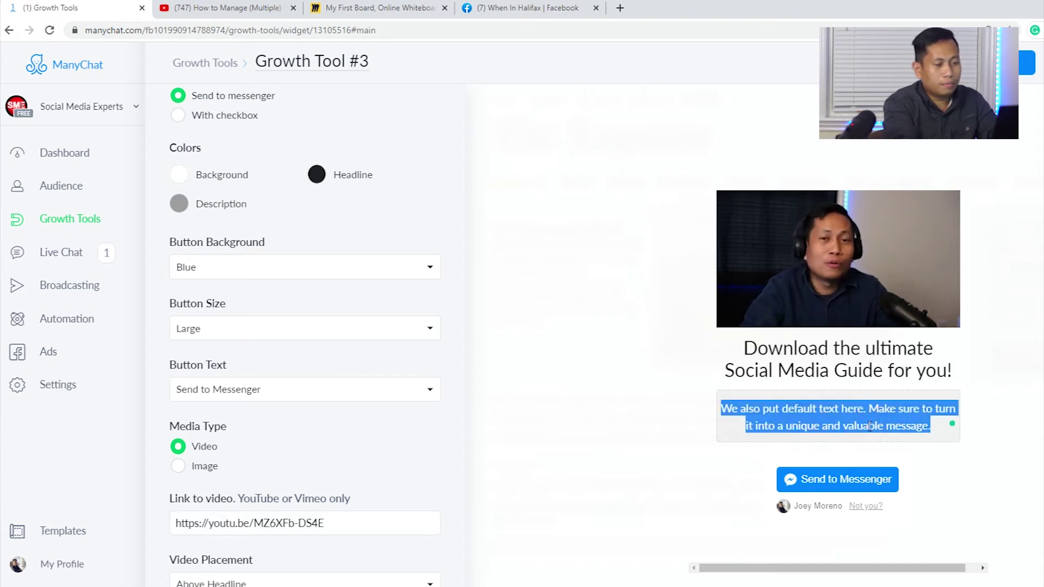
{"action": "type", "text": "So"}
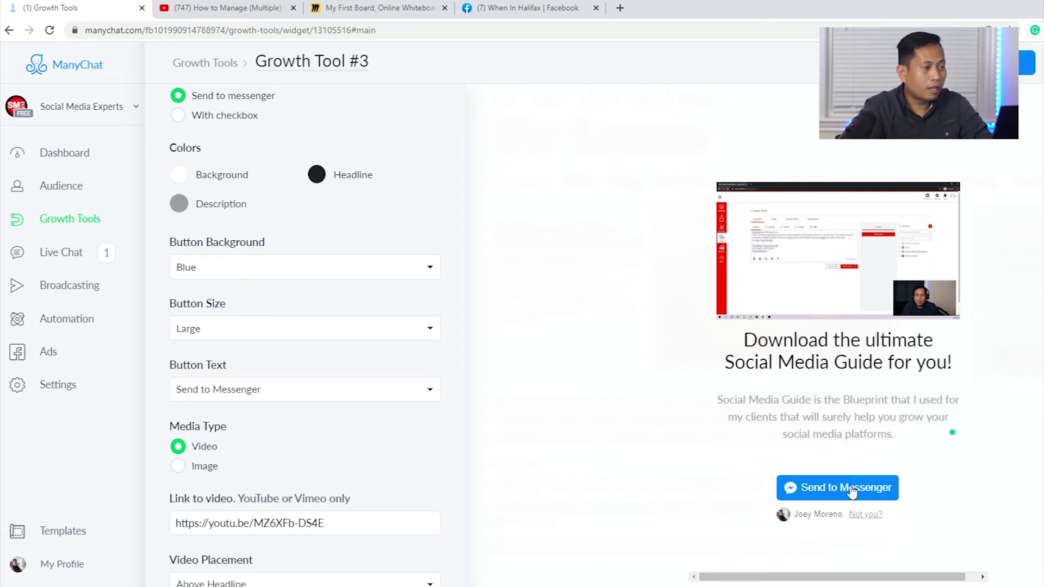
Review the landing page's opt-in actions and initial state, and open its submitted state settings
{"action": "scroll", "coordinate": [313, 182], "scroll_direction": "up", "scroll_amount": 2}
{"action": "scroll", "coordinate": [304, 163], "scroll_direction": "up", "scroll_amount": 3}
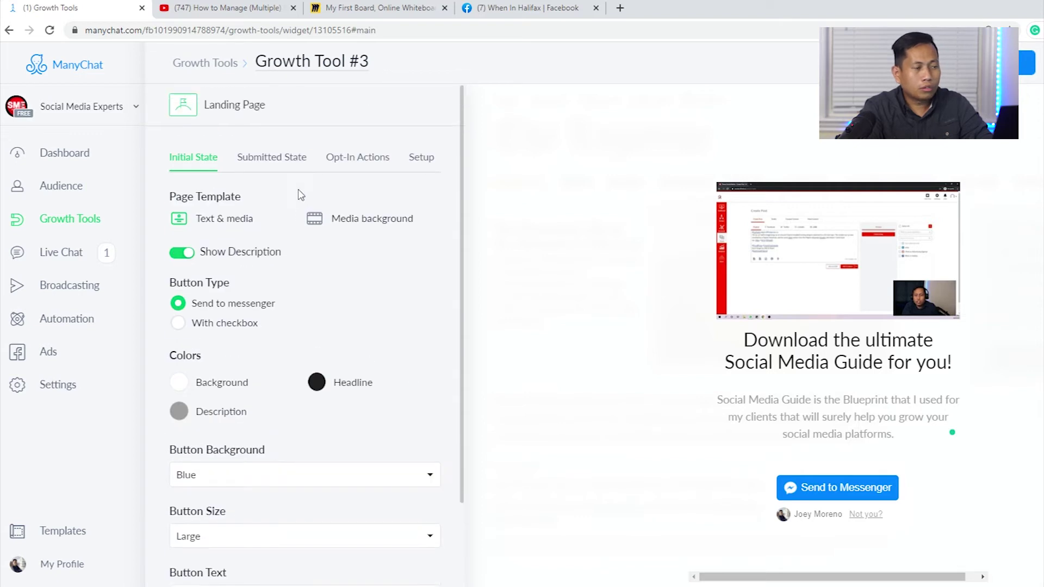
{"action": "left_click", "coordinate": [341, 160]}
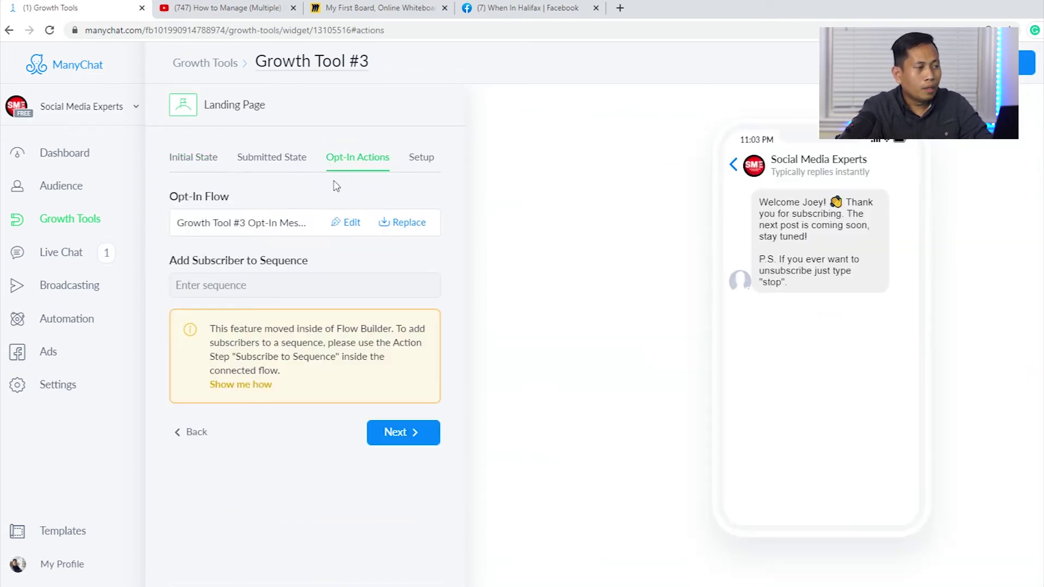
{"action": "left_click", "coordinate": [280, 158]}
{"action": "left_click", "coordinate": [206, 163]}
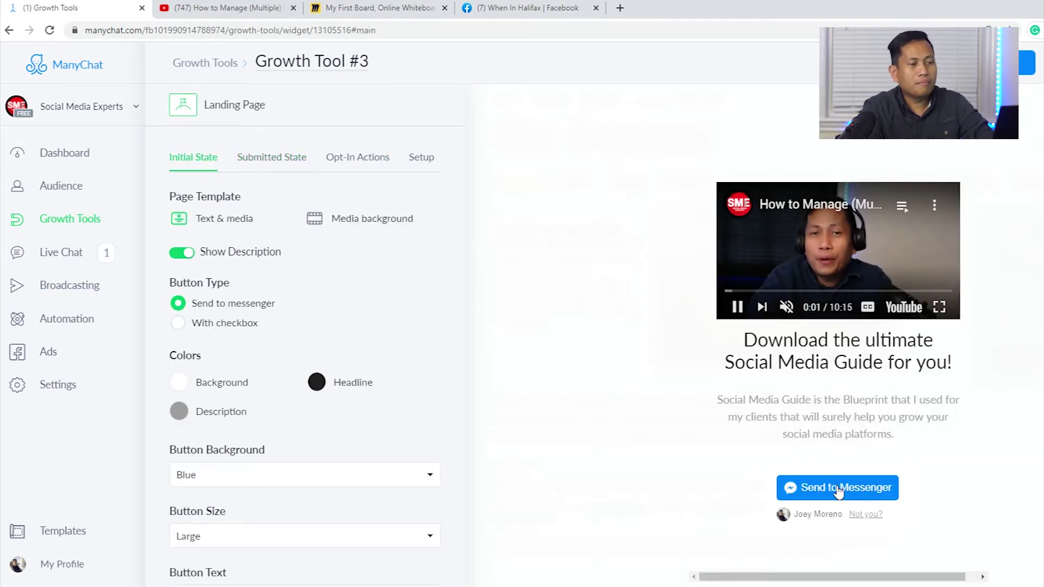
{"action": "left_click", "coordinate": [287, 161]}
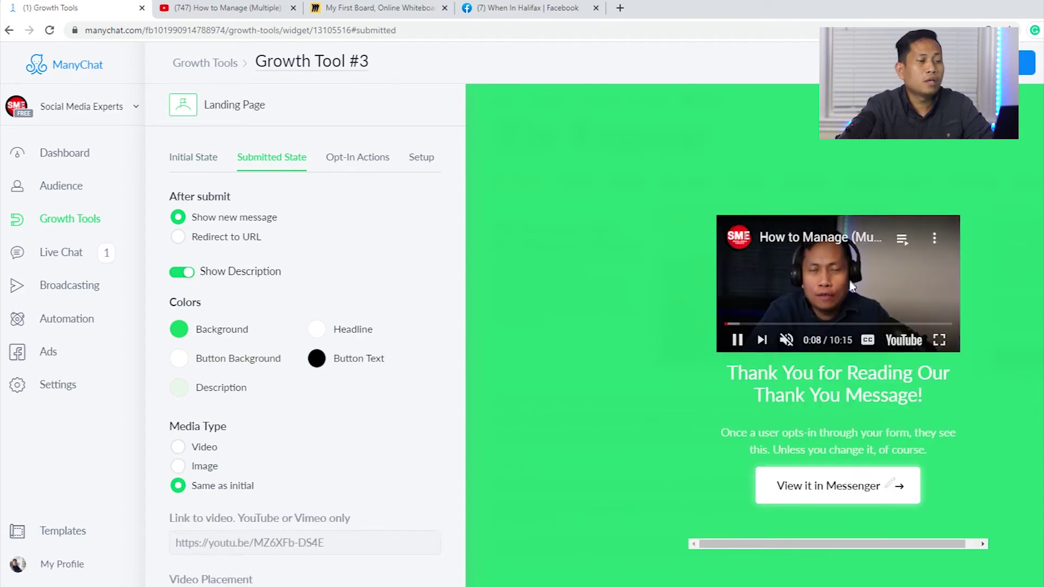
Set the submitted state's media type to Video and open the opt-in flow for editing, discarding unsaved changes
{"action": "left_click", "coordinate": [191, 451]}
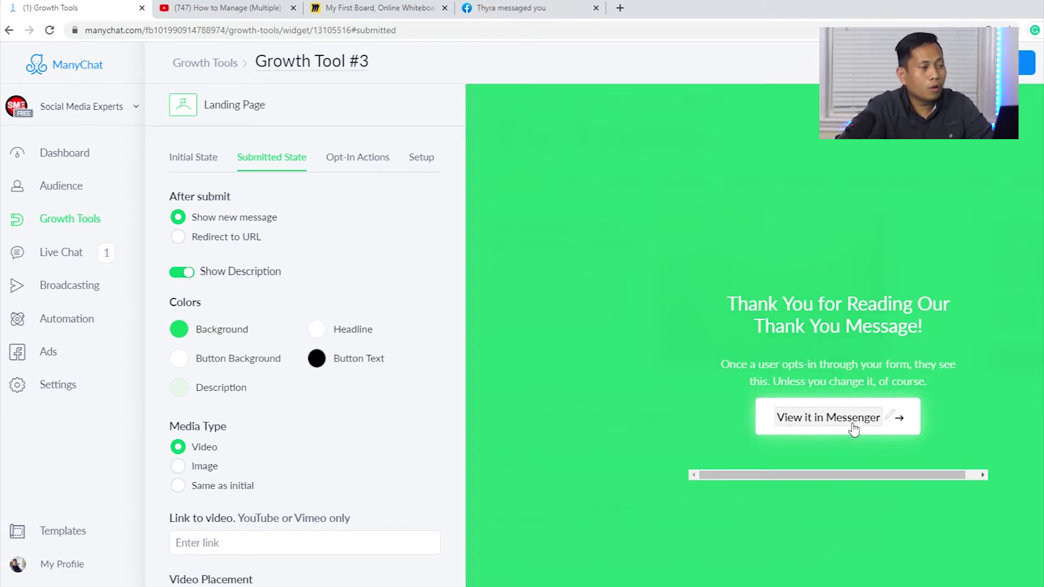
{"action": "left_click", "coordinate": [345, 162]}
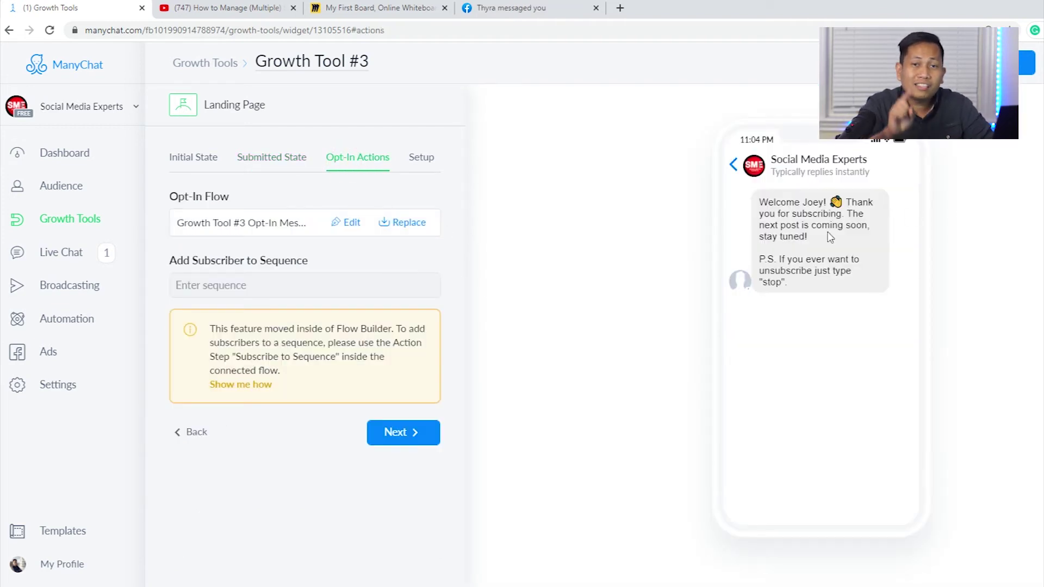
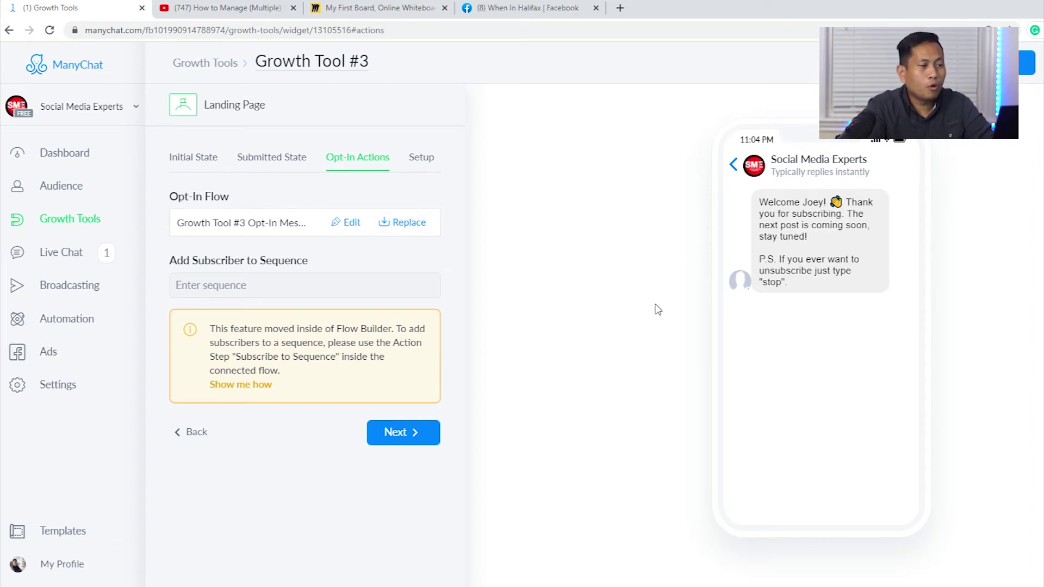
{"action": "left_click", "coordinate": [351, 228]}
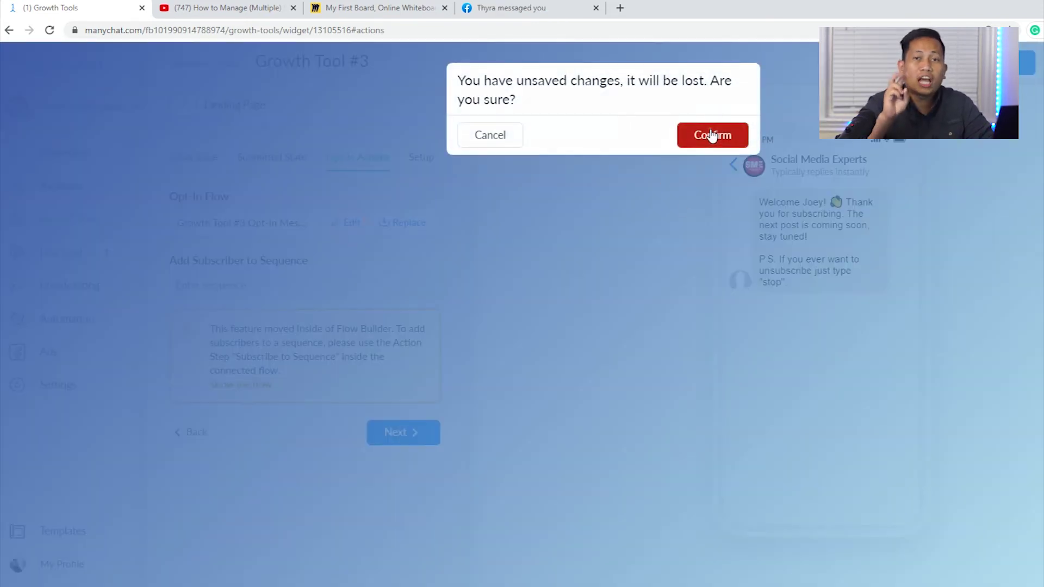
{"action": "key", "text": "Return"}
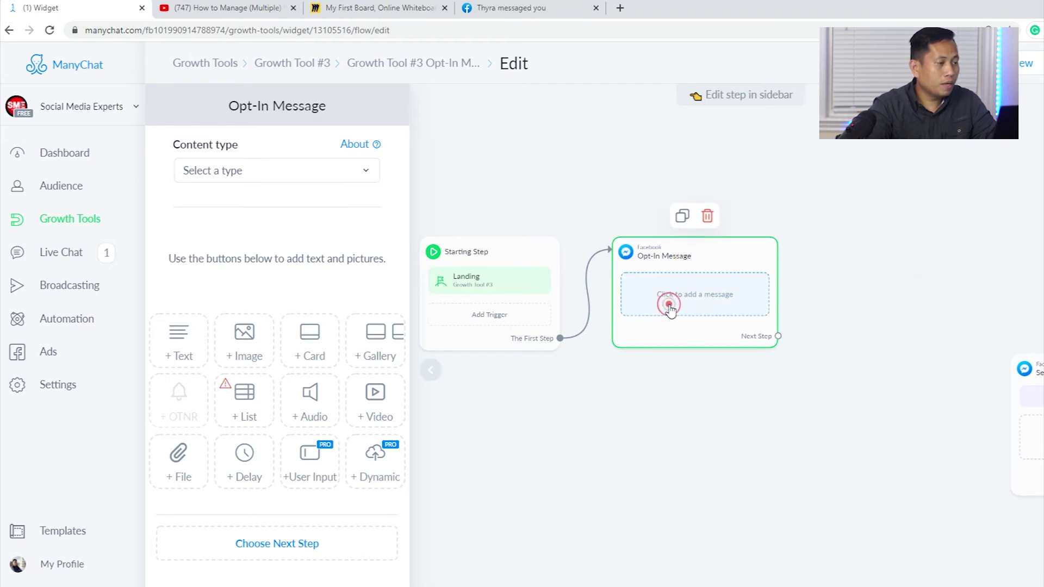
{"action": "left_click_drag", "start_coordinate": [179, 348], "coordinate": [223, 260]}
{"action": "left_click", "coordinate": [181, 353]}
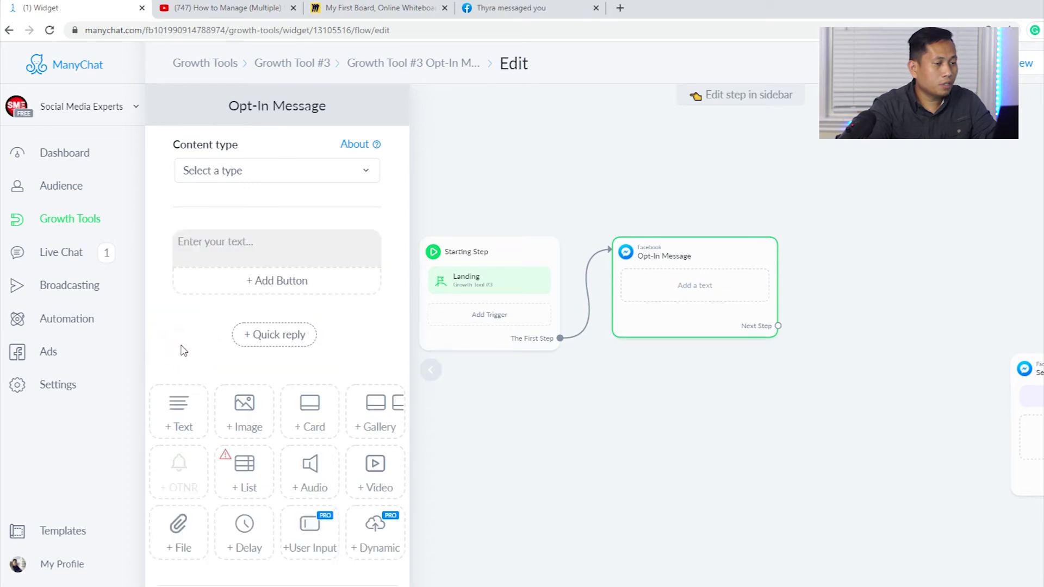
{"action": "left_click", "coordinate": [398, 235]}
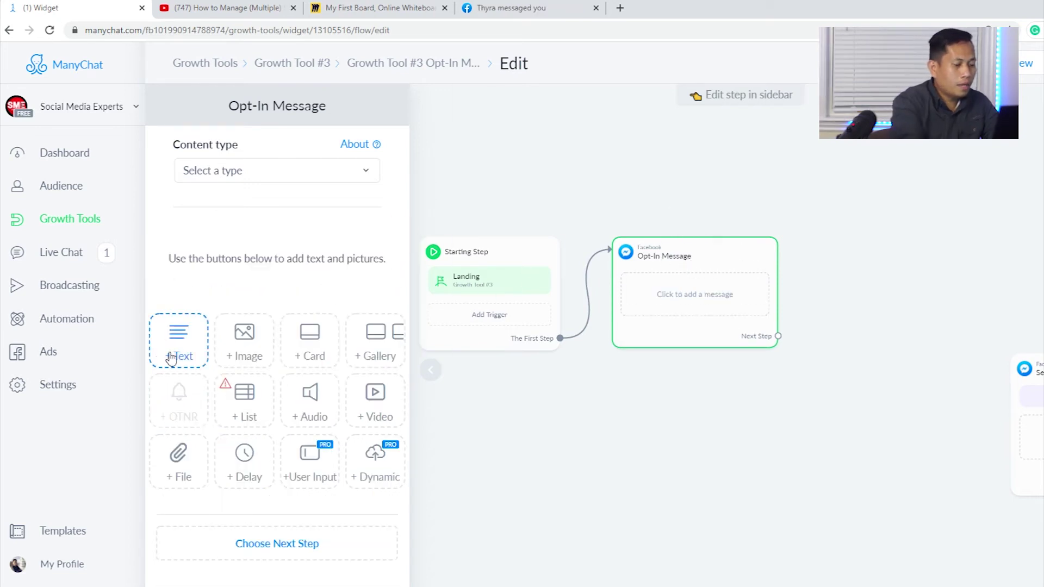
Add a text block to the opt-in message reading "Hi, {First Name} thank you for watching our video and here's our ultimate guide for you."
{"action": "left_click", "coordinate": [190, 337]}
{"action": "left_click", "coordinate": [272, 251]}
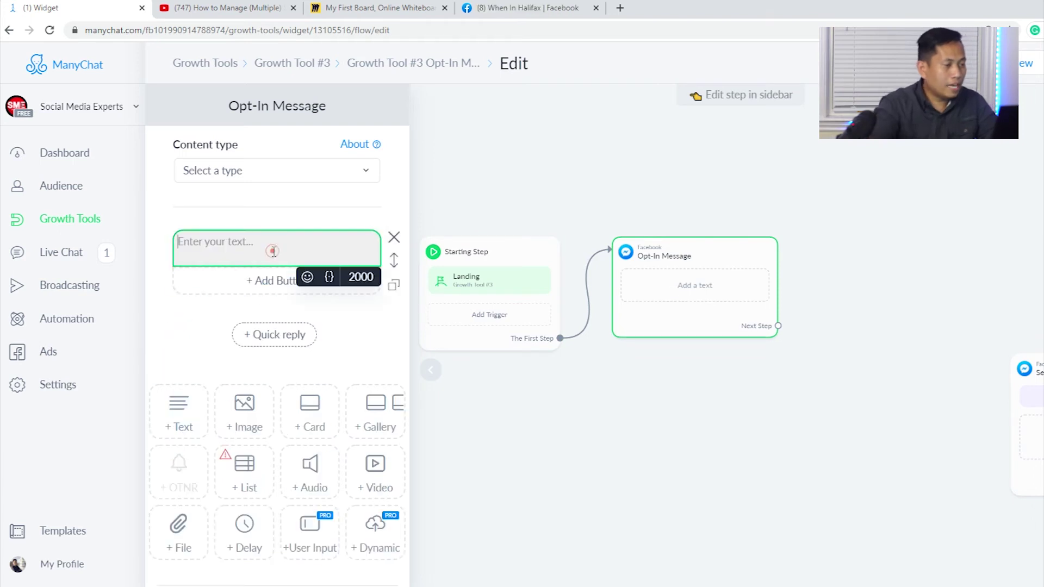
{"action": "type", "text": "Hi,"}
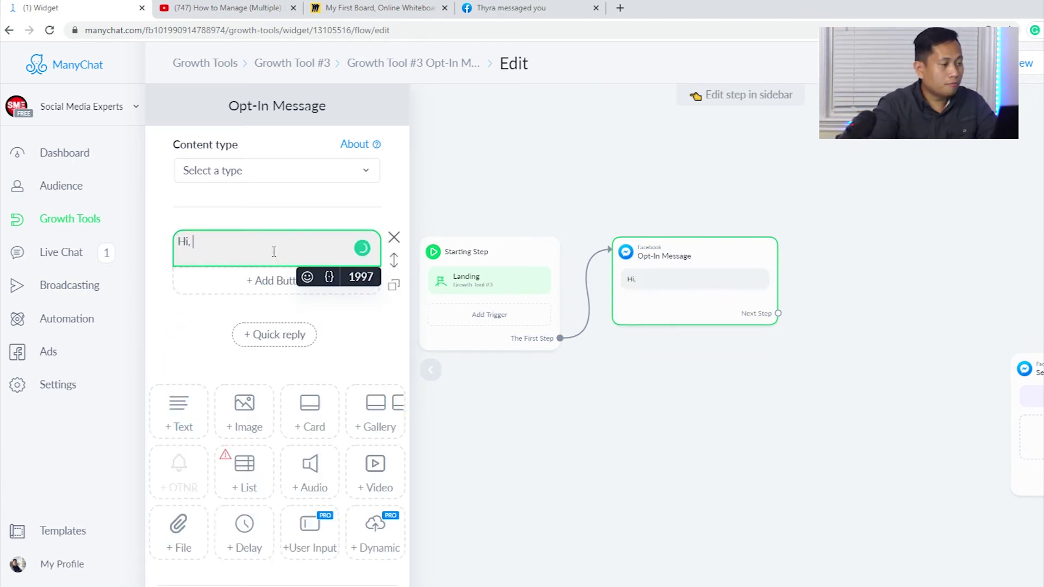
{"action": "left_click", "coordinate": [329, 277]}
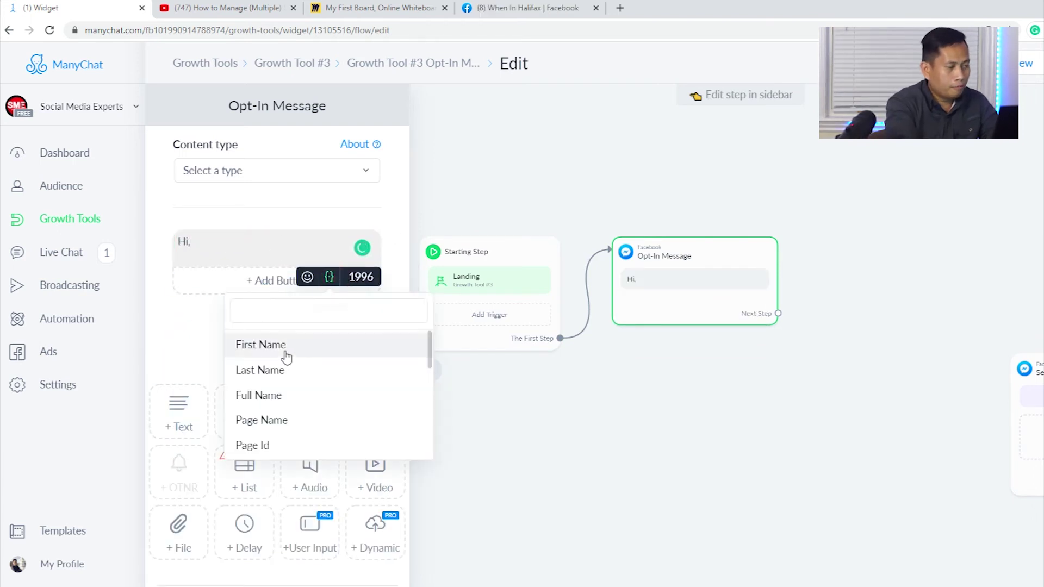
{"action": "left_click", "coordinate": [282, 348]}
{"action": "type", "text": "thank you for watching our video and here's our ultimate guiode for "}
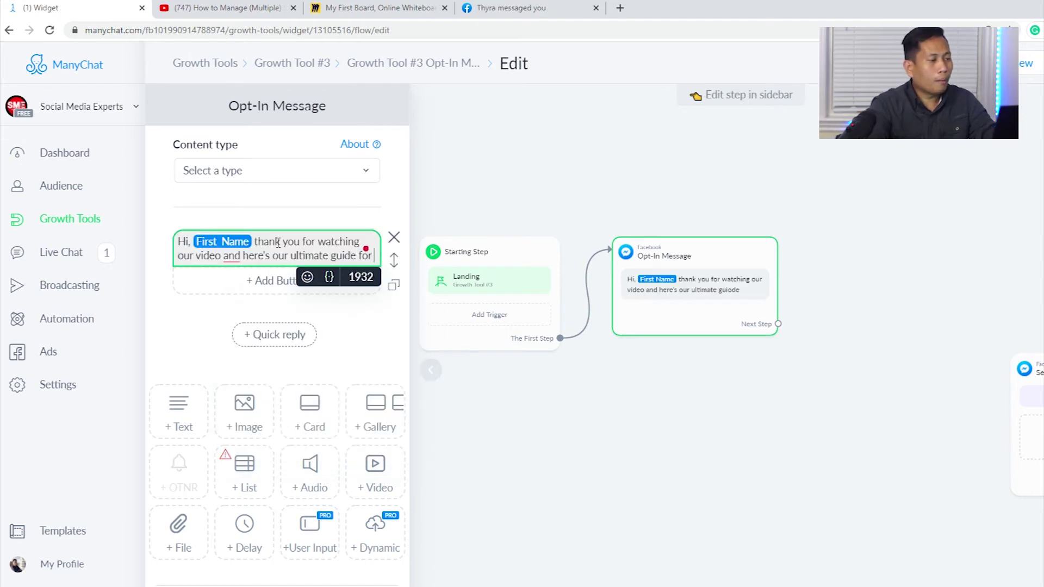
{"action": "type", "text": "you."}
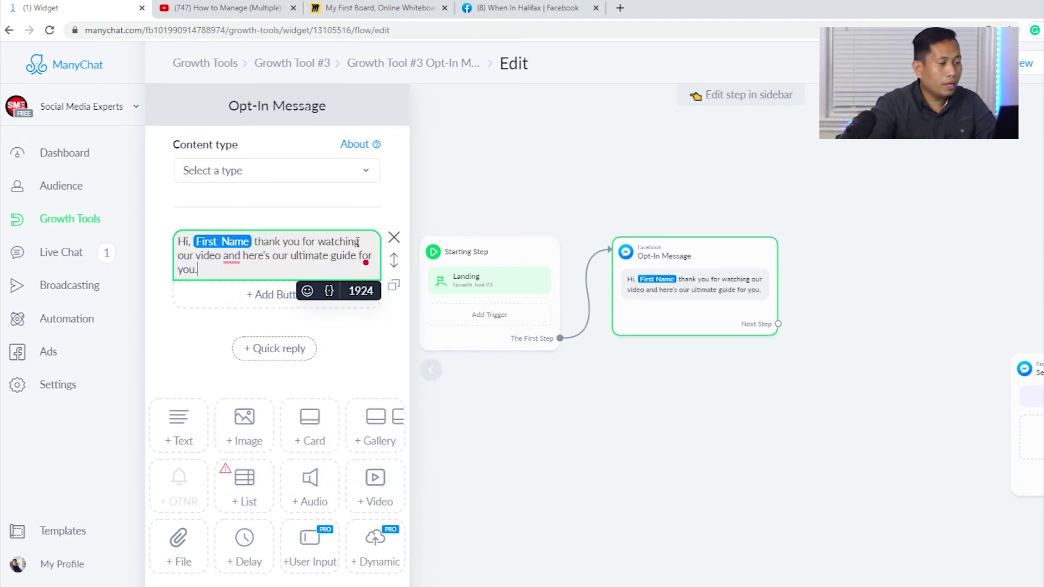
{"action": "left_click", "coordinate": [629, 472]}
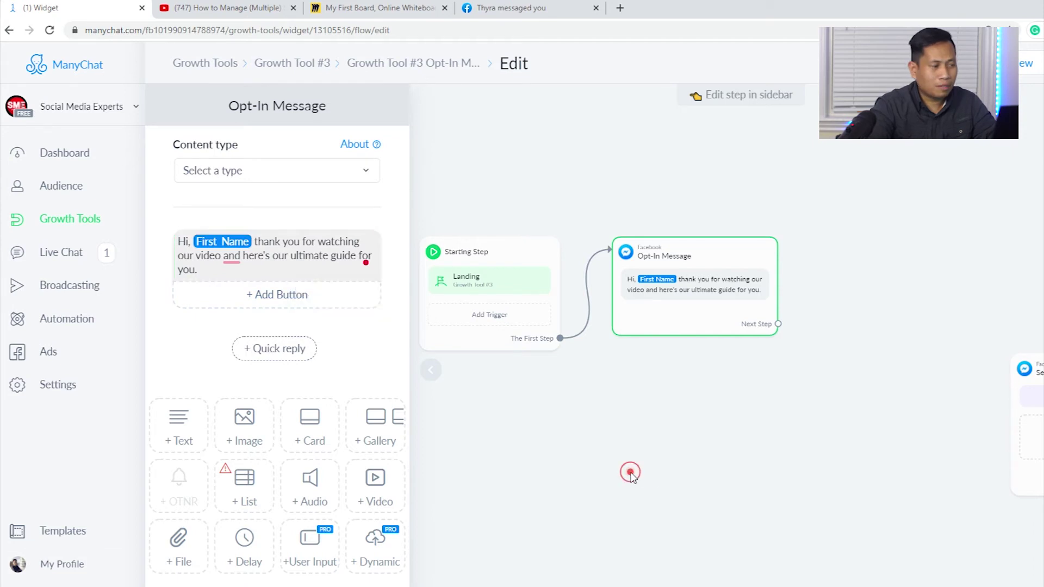
{"action": "left_click", "coordinate": [668, 310]}
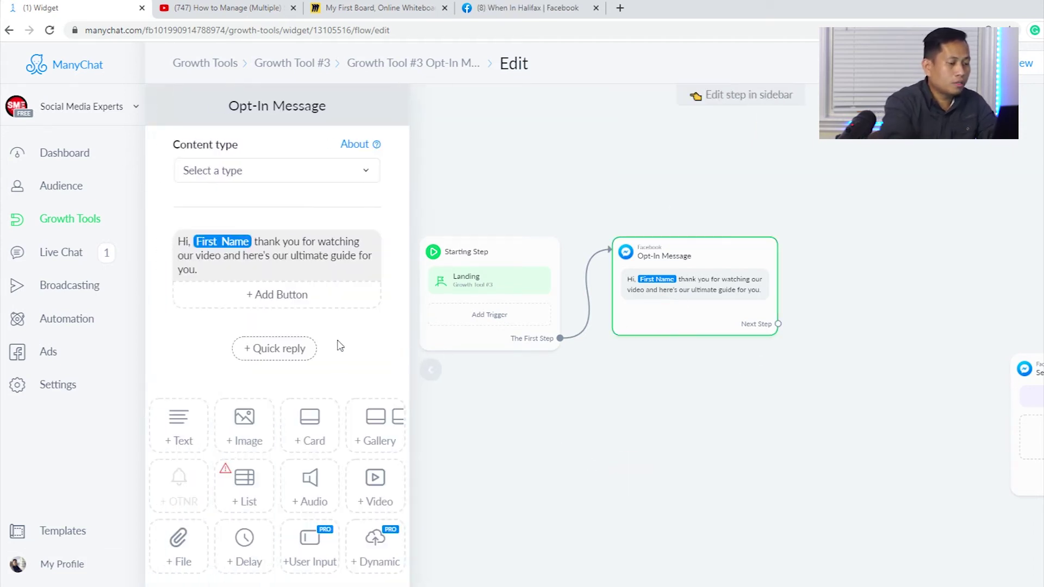
Append "to download, simply click this link" after a blank line in the opt-in message, ending with a pointing-down emoji
{"action": "left_click", "coordinate": [233, 271]}
{"action": "key", "text": "Return"}
{"action": "key", "text": "Return"}
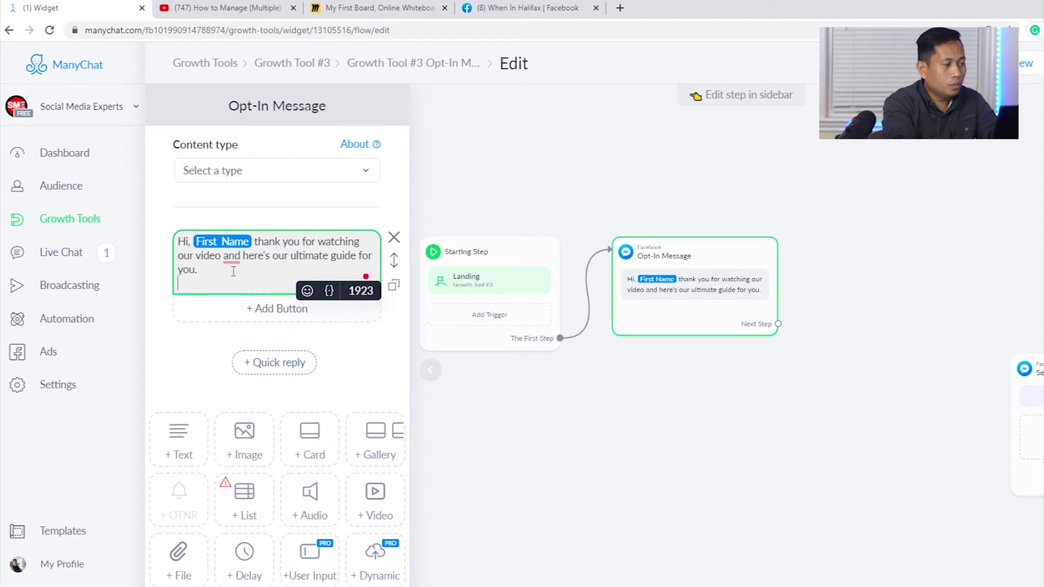
{"action": "type", "text": "to dow"}
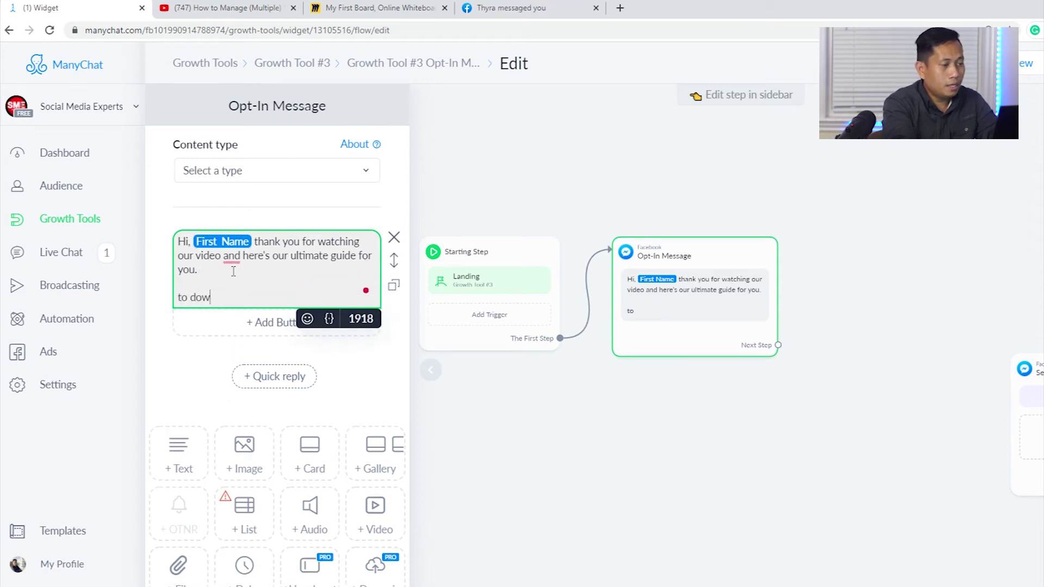
{"action": "type", "text": "nload, "}
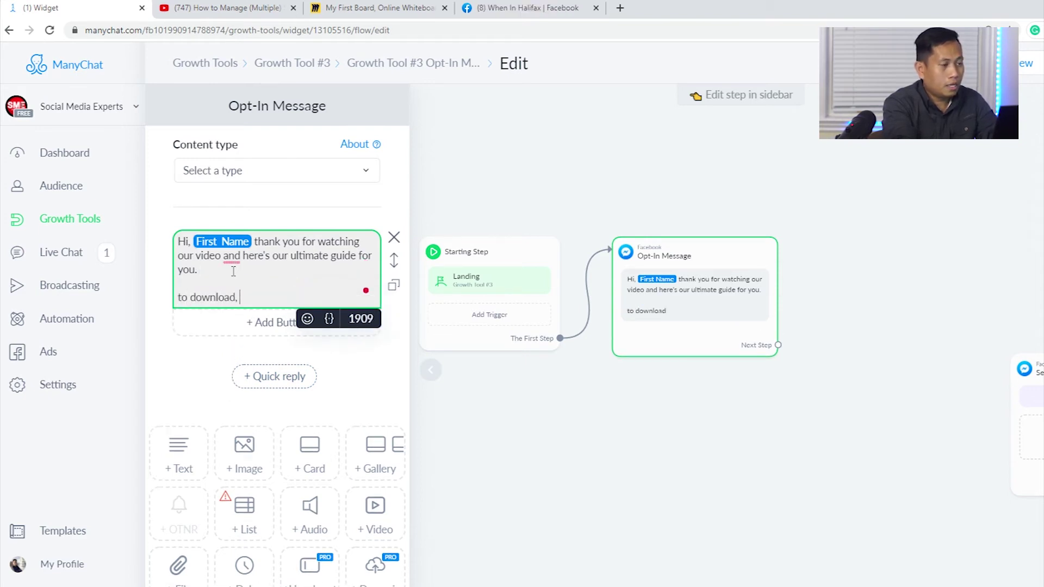
{"action": "type", "text": "simple"}
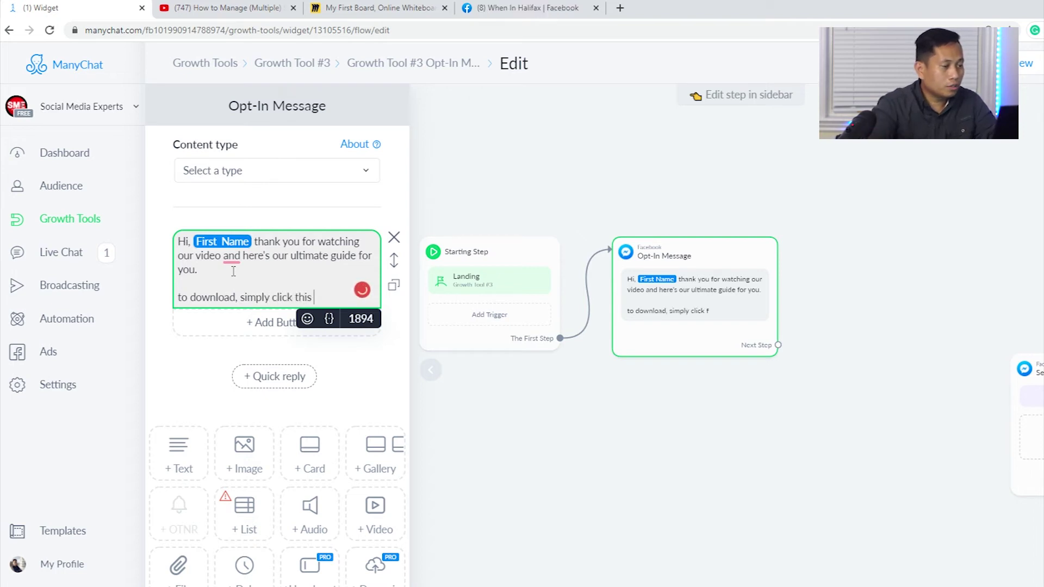
{"action": "left_click", "coordinate": [307, 319]}
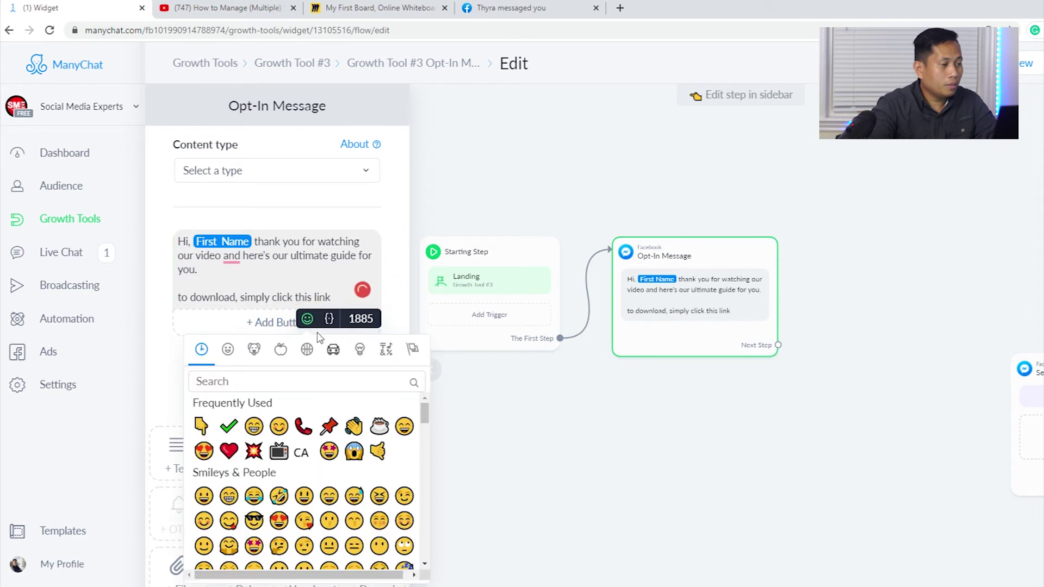
{"action": "left_click", "coordinate": [201, 426]}
Add a button titled "Download" below the opt-in text and make it send a new message
{"action": "left_click", "coordinate": [233, 309]}
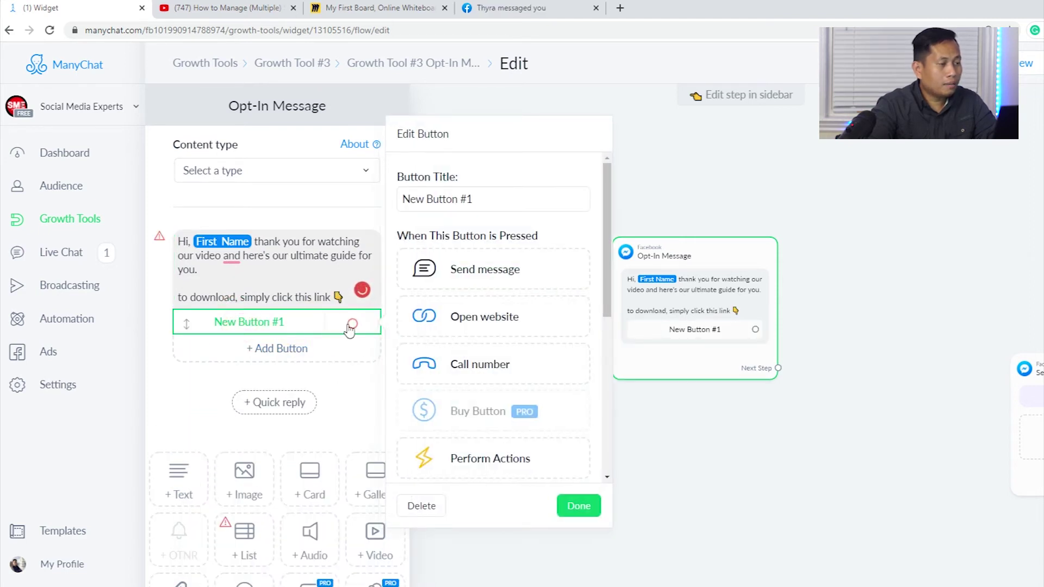
{"action": "left_click", "coordinate": [421, 505]}
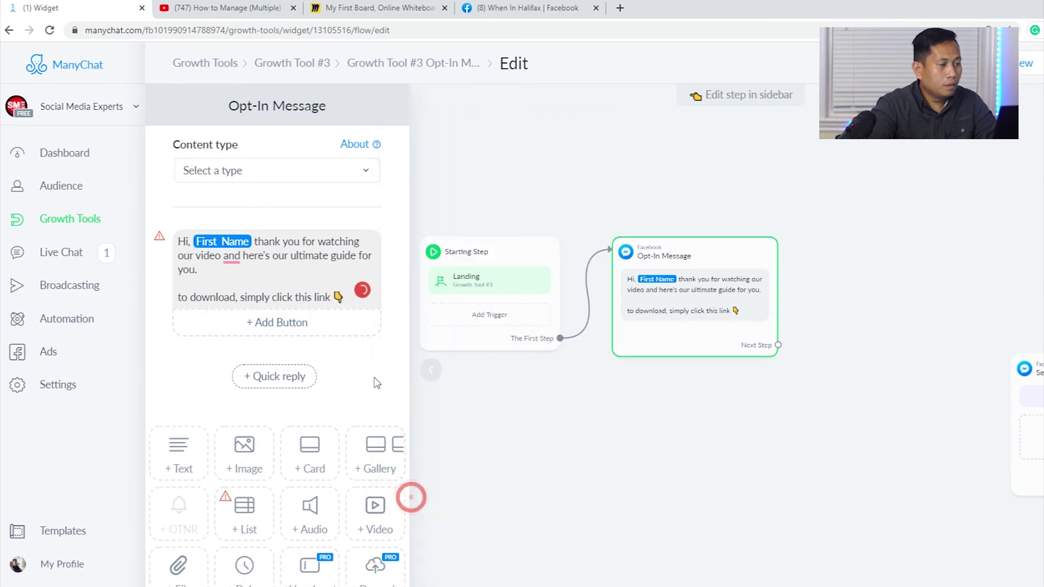
{"action": "left_click", "coordinate": [267, 326]}
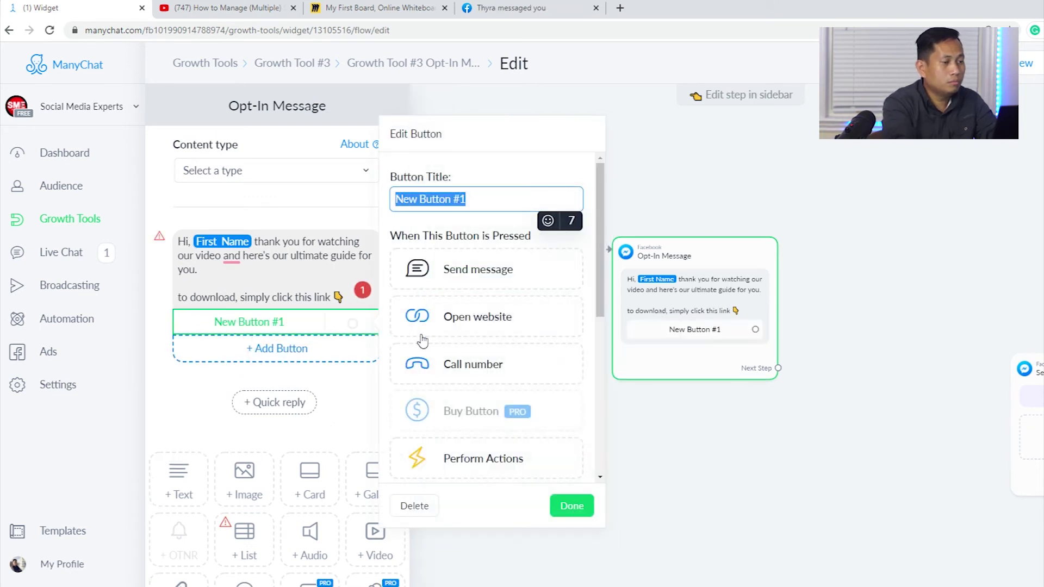
{"action": "left_click", "coordinate": [458, 202]}
{"action": "triple_click", "coordinate": [499, 201]}
{"action": "type", "text": "D"}
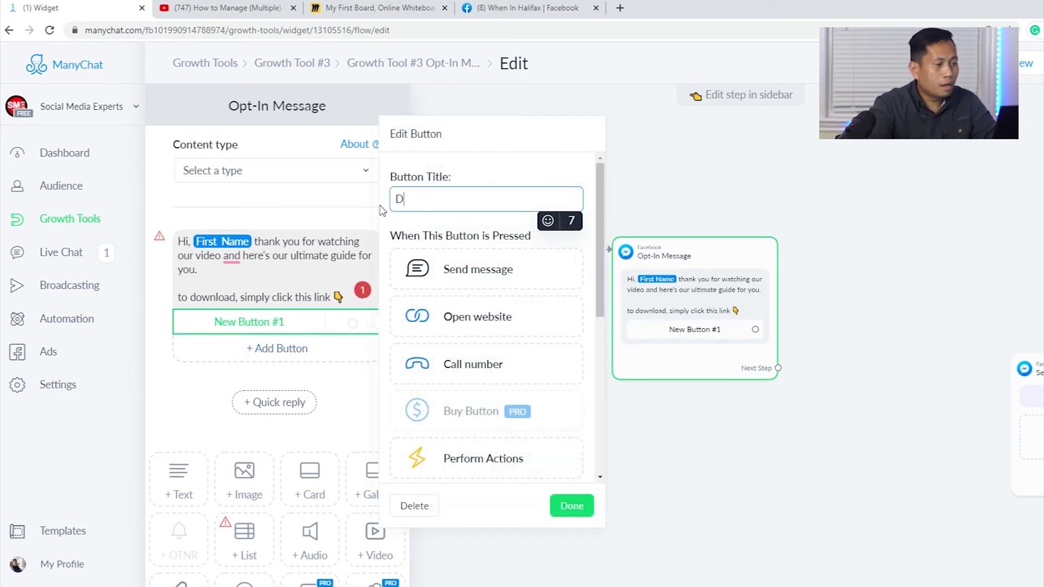
{"action": "type", "text": "ownload"}
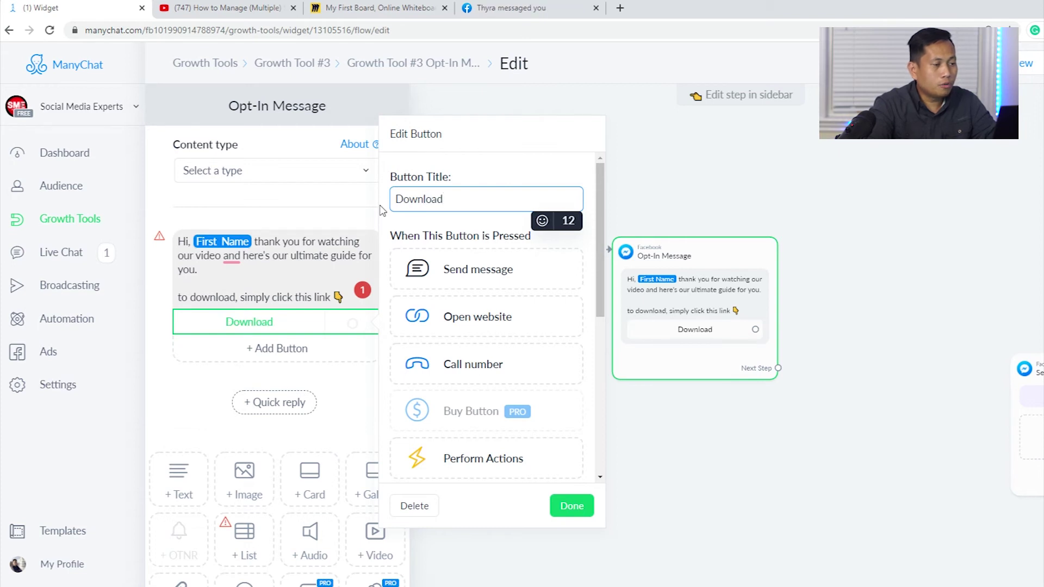
{"action": "left_click", "coordinate": [518, 279]}
Shift the new Send Message #1 block clear of the unused Send Message block and delete the unused one
{"action": "left_click_drag", "start_coordinate": [989, 350], "coordinate": [963, 352]}
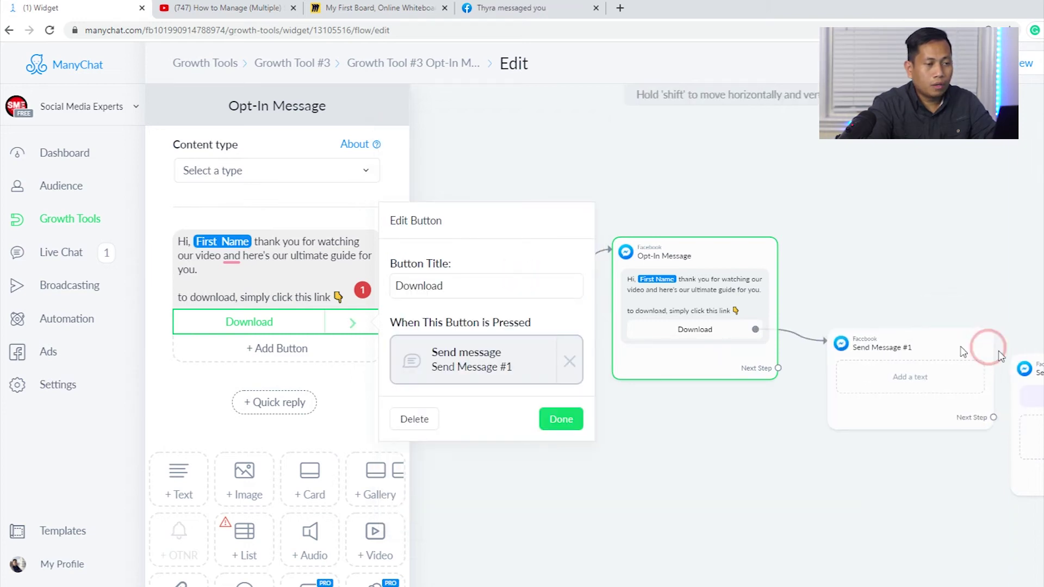
{"action": "left_click", "coordinate": [999, 356]}
{"action": "left_click", "coordinate": [881, 347]}
{"action": "left_click", "coordinate": [973, 320]}
{"action": "left_click", "coordinate": [710, 134]}
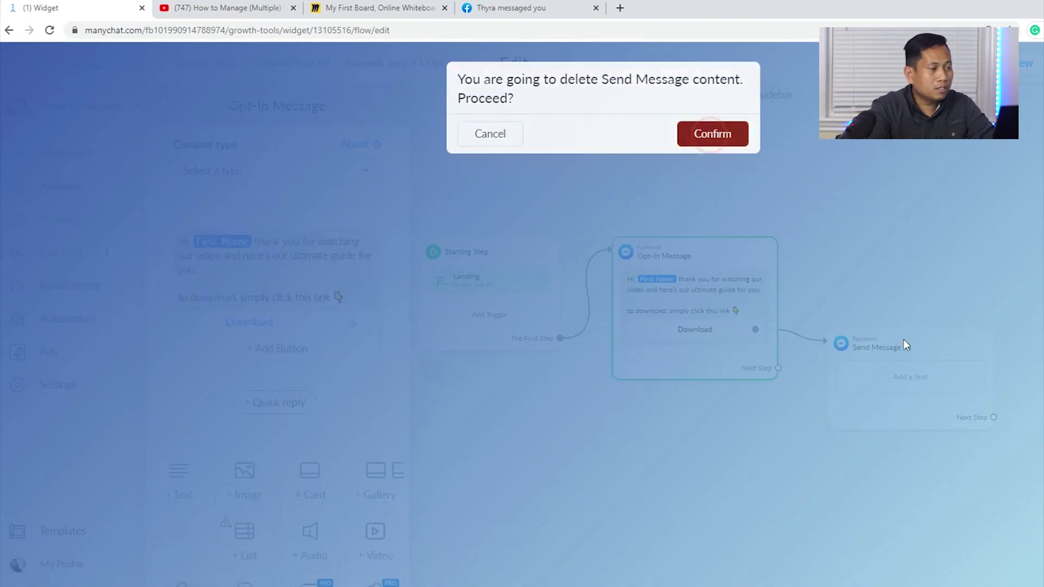
Replace the empty text block in Send Message #1 with a 2-second typing delay
{"action": "left_click", "coordinate": [917, 394]}
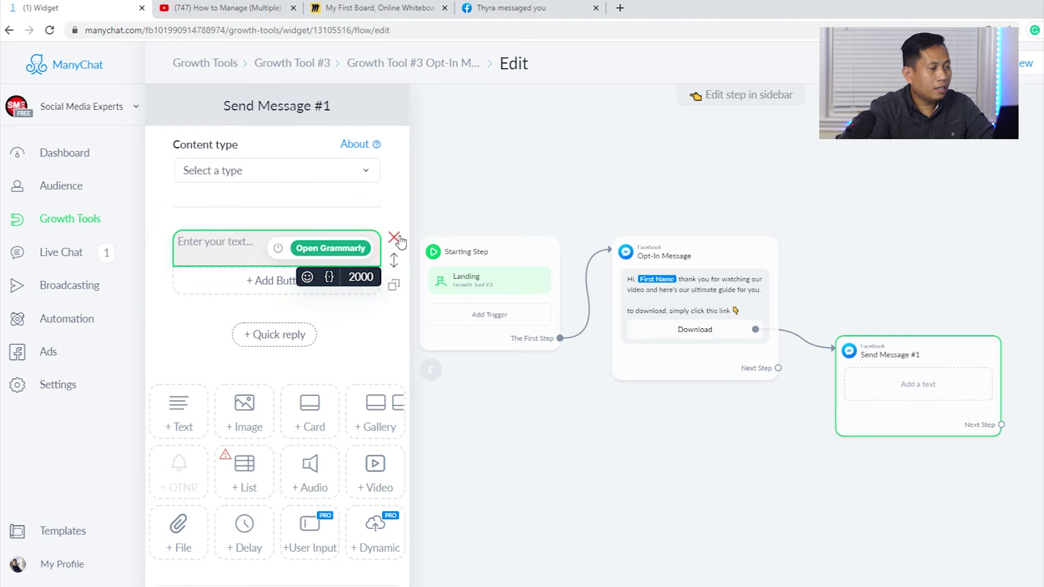
{"action": "left_click", "coordinate": [395, 239]}
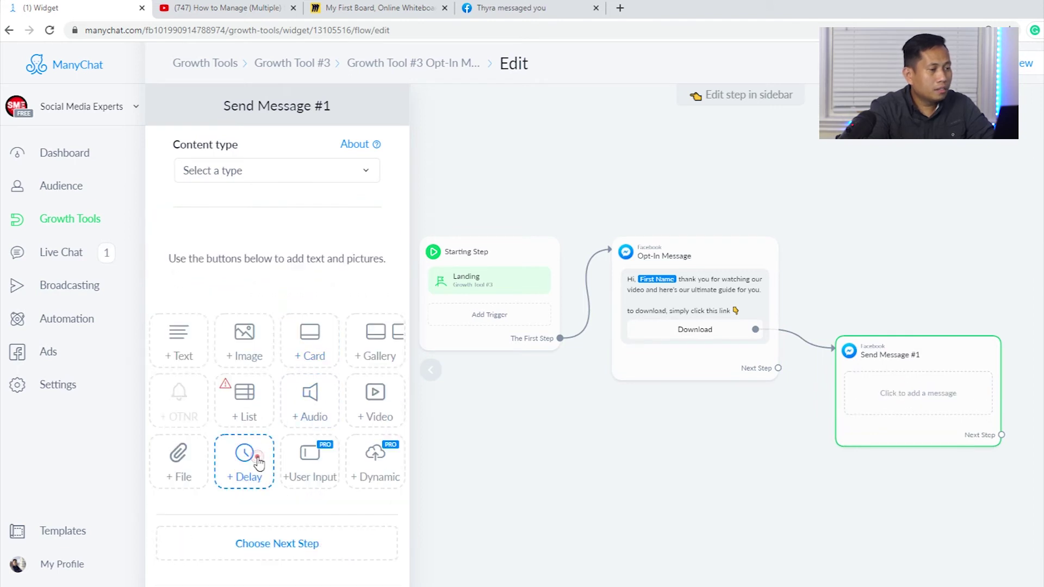
{"action": "left_click", "coordinate": [256, 461]}
{"action": "left_click", "coordinate": [343, 256]}
{"action": "left_click", "coordinate": [550, 259]}
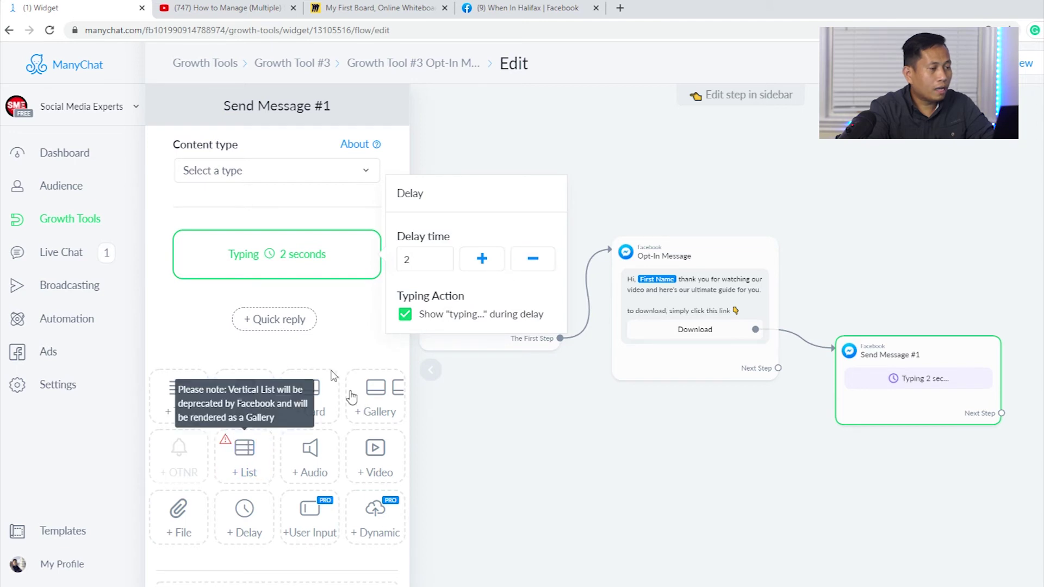
{"action": "left_click", "coordinate": [354, 345]}
Add a file block after the delay, upload the DE000162 PDF to it, and publish the flow
{"action": "left_click", "coordinate": [176, 526]}
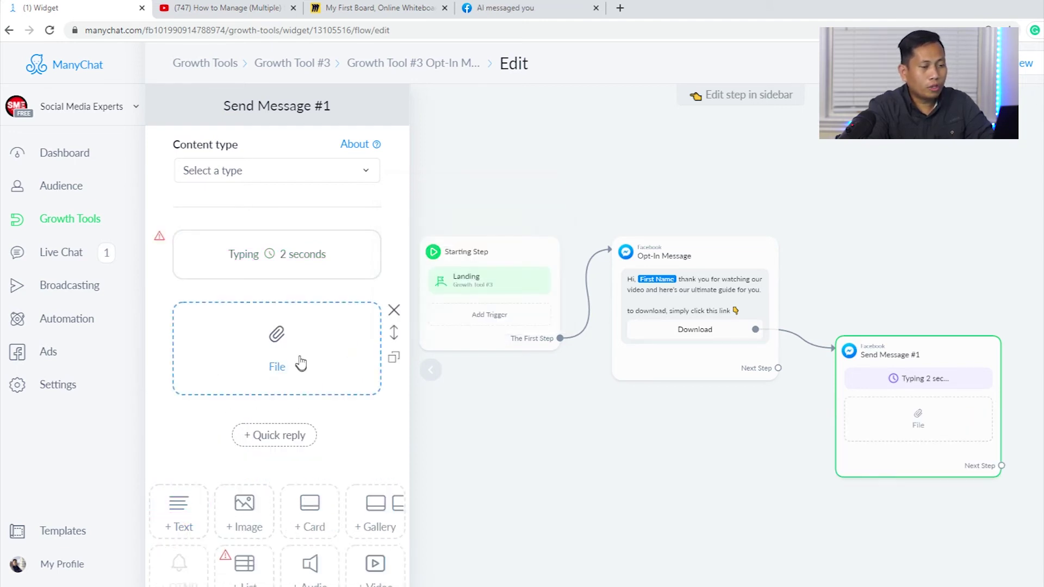
{"action": "left_click", "coordinate": [694, 336]}
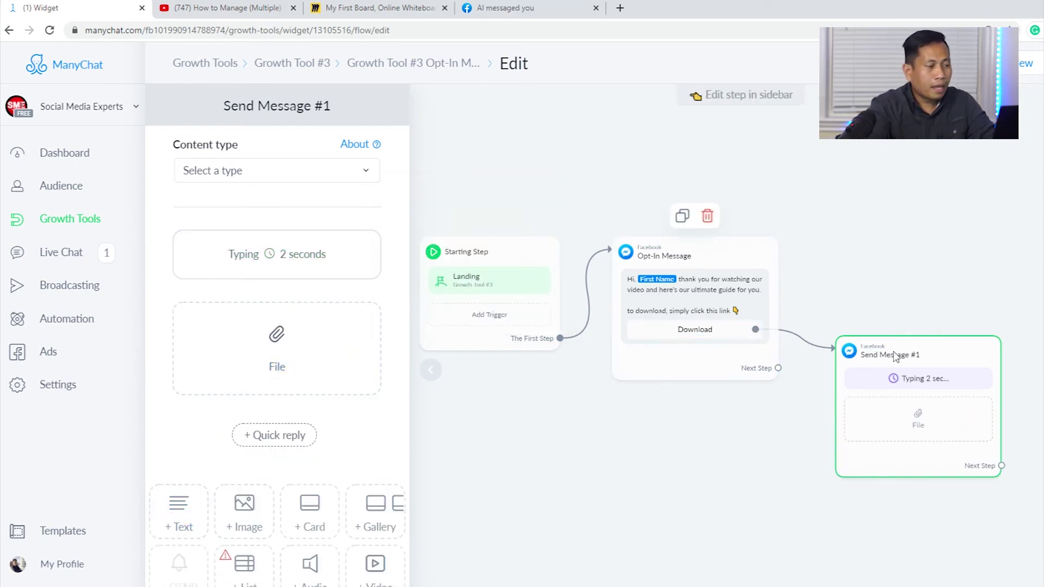
{"action": "left_click", "coordinate": [278, 350]}
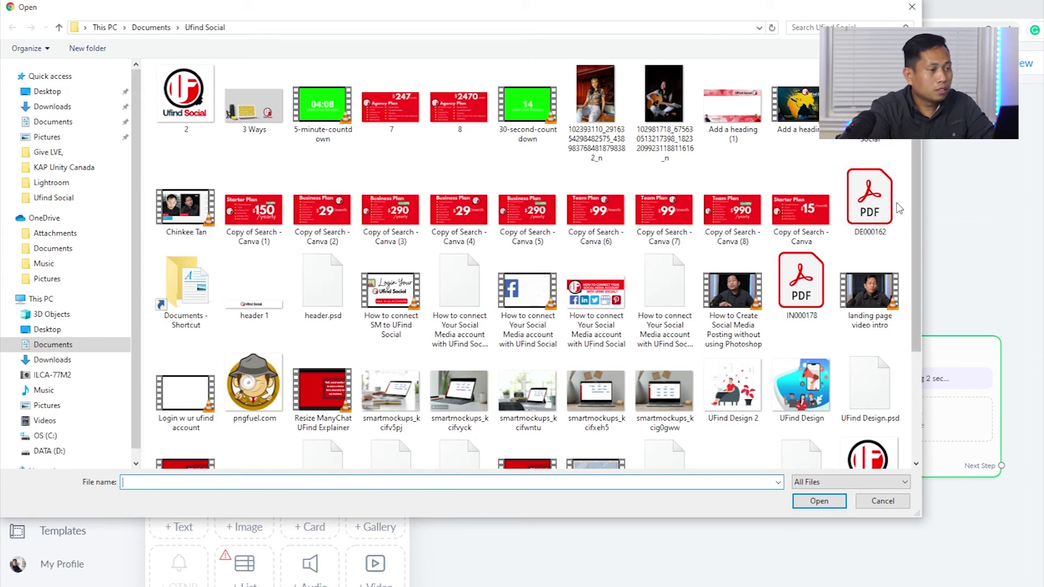
{"action": "double_click", "coordinate": [882, 203]}
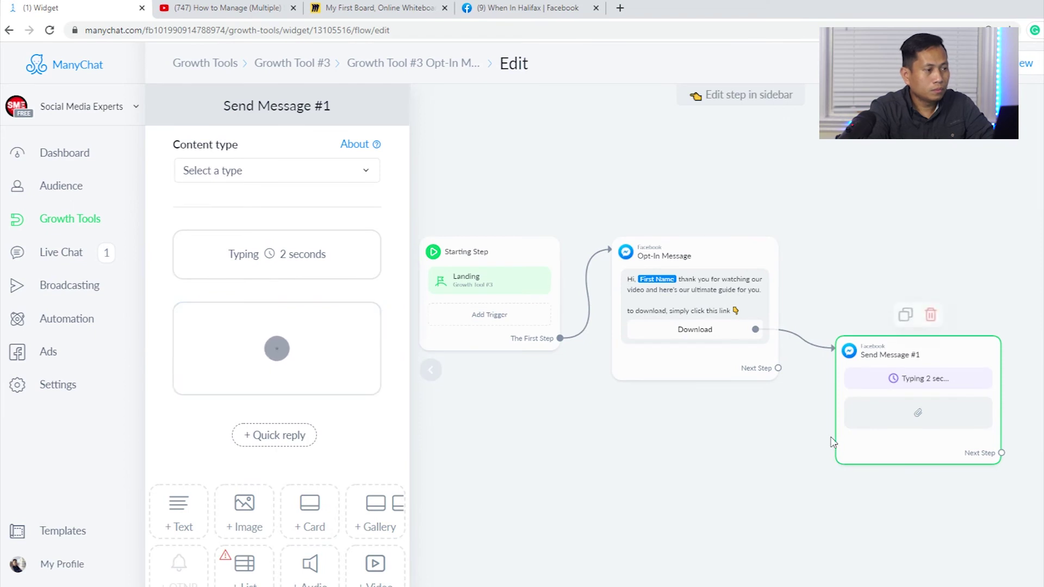
{"action": "mouse_move", "coordinate": [269, 371]}
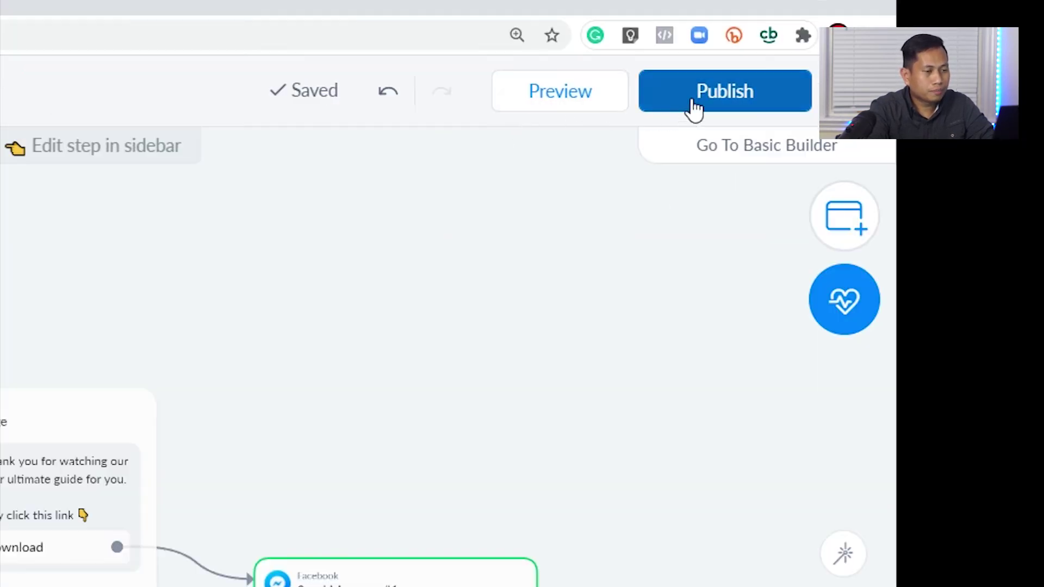
{"action": "left_click", "coordinate": [690, 99]}
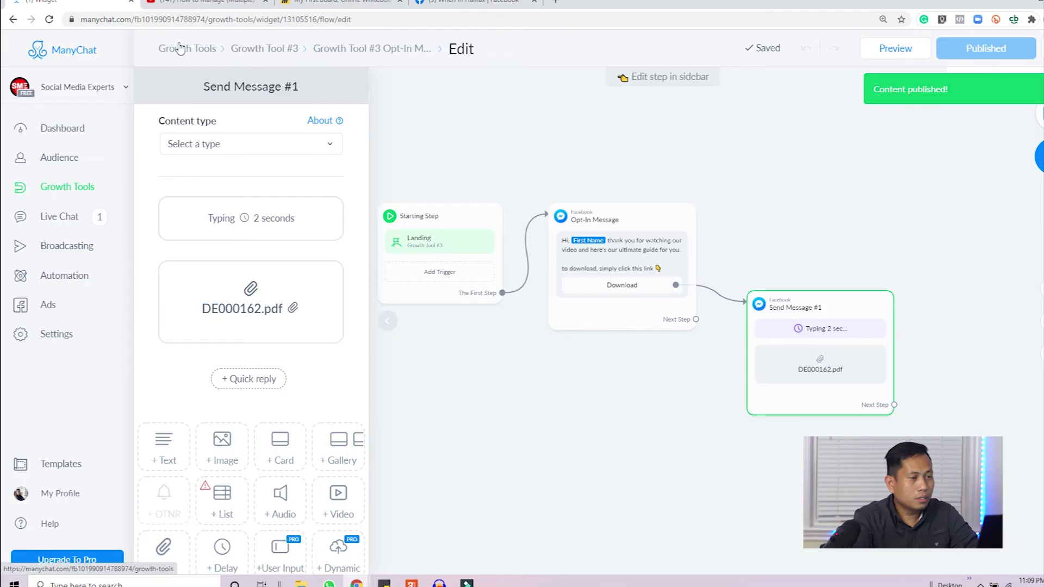
Open Growth Tool #3 from the growth tools list and rename it "Sample Landing Page"
{"action": "left_click", "coordinate": [186, 47]}
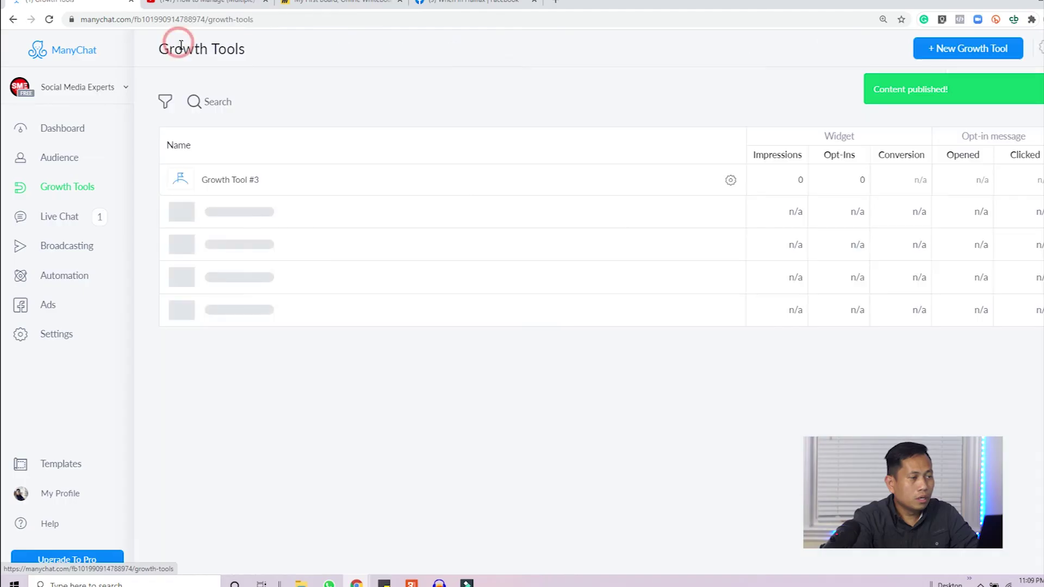
{"action": "left_click", "coordinate": [240, 180]}
{"action": "left_click", "coordinate": [272, 51]}
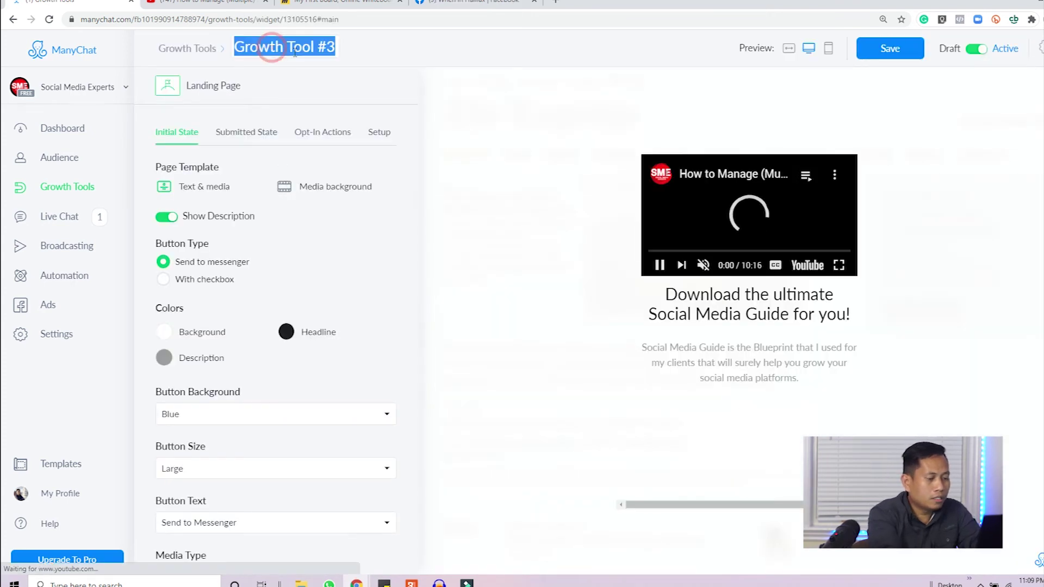
{"action": "type", "text": "Sample"}
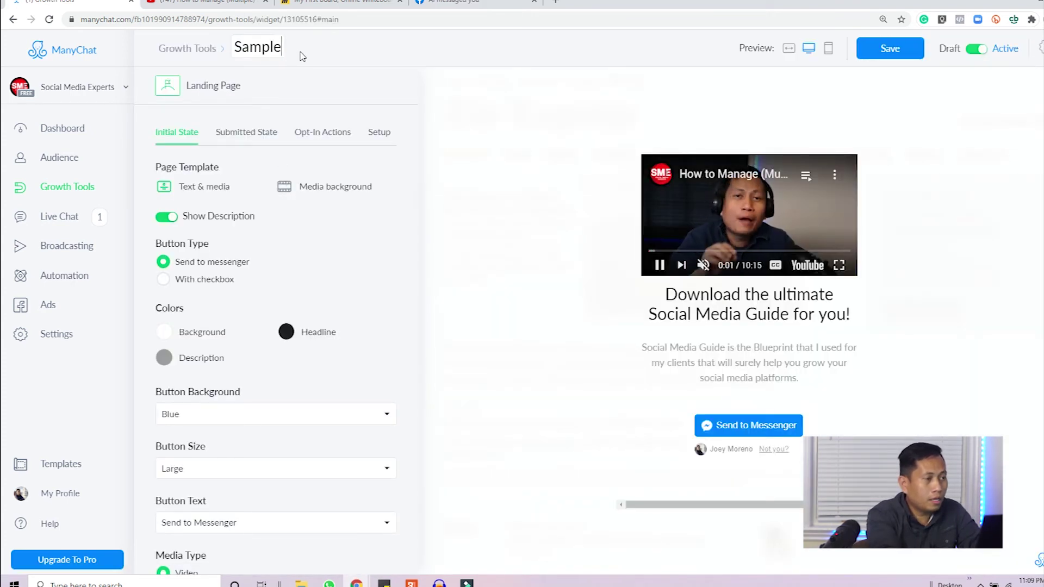
{"action": "type", "text": " Landing Page"}
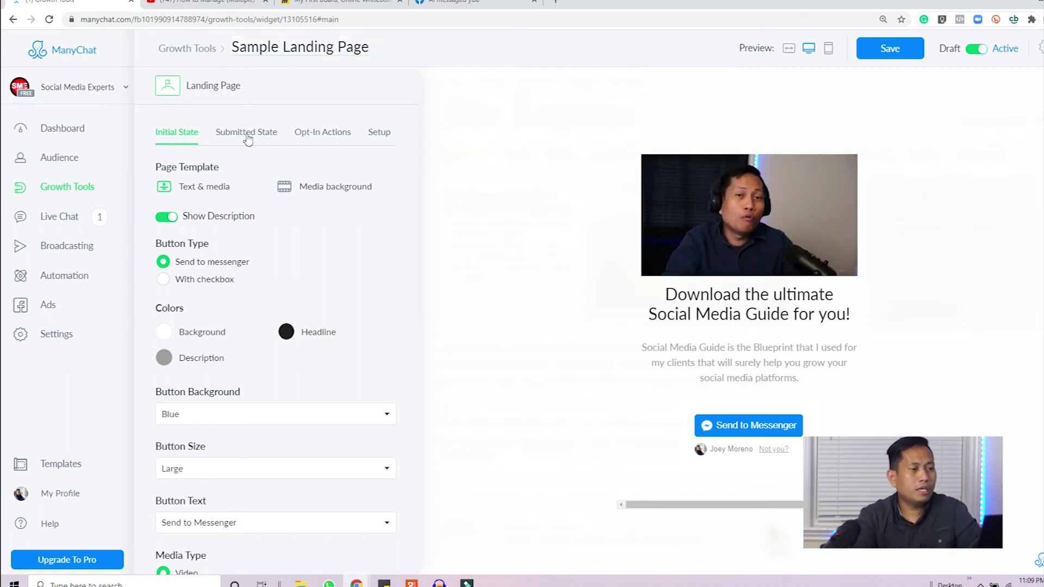
Leave the landing page editor despite unsaved changes, and check the renamed growth tool before returning to the list
{"action": "left_click", "coordinate": [196, 49]}
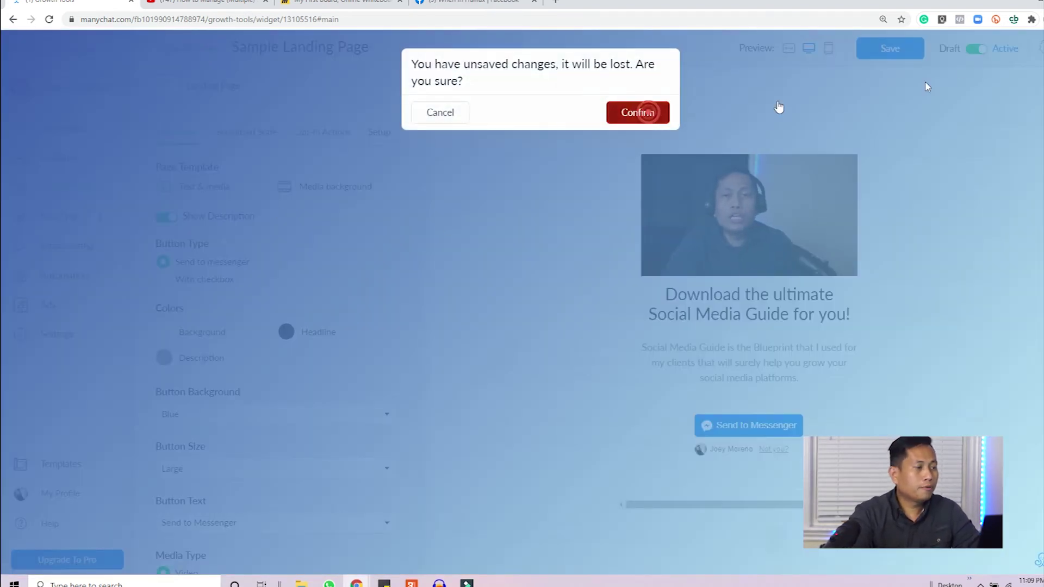
{"action": "left_click", "coordinate": [637, 111]}
{"action": "left_click", "coordinate": [253, 182]}
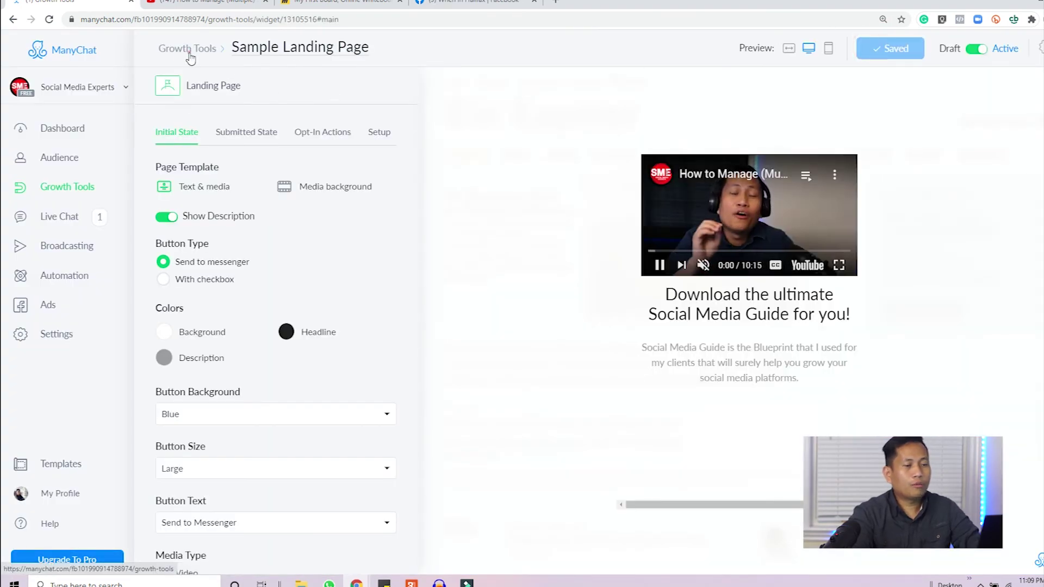
{"action": "left_click", "coordinate": [190, 50]}
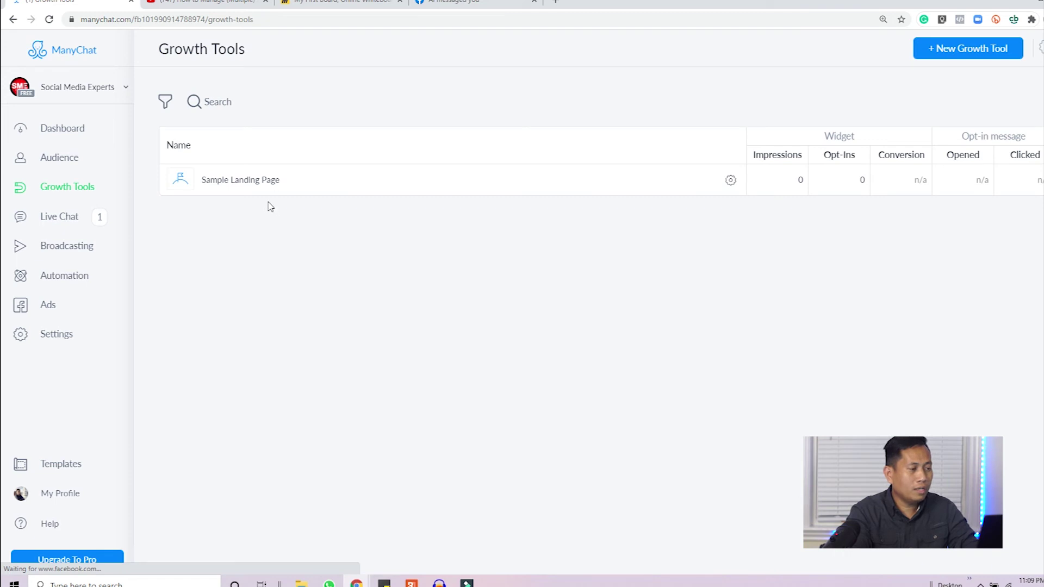
Copy the landing page URL from the setup settings of Sample Landing Page
{"action": "left_click", "coordinate": [274, 184]}
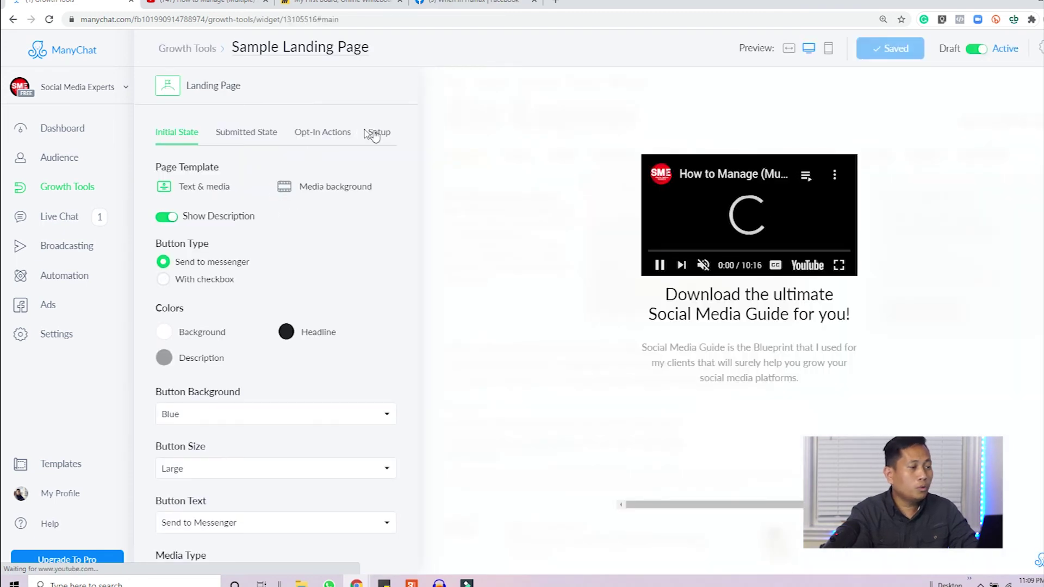
{"action": "left_click", "coordinate": [379, 132]}
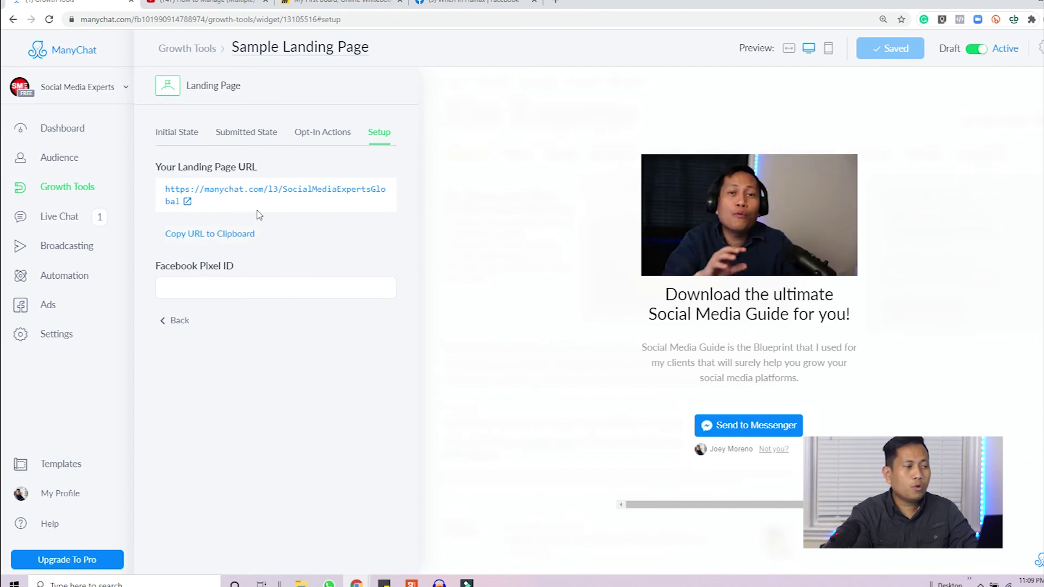
{"action": "left_click", "coordinate": [228, 233]}
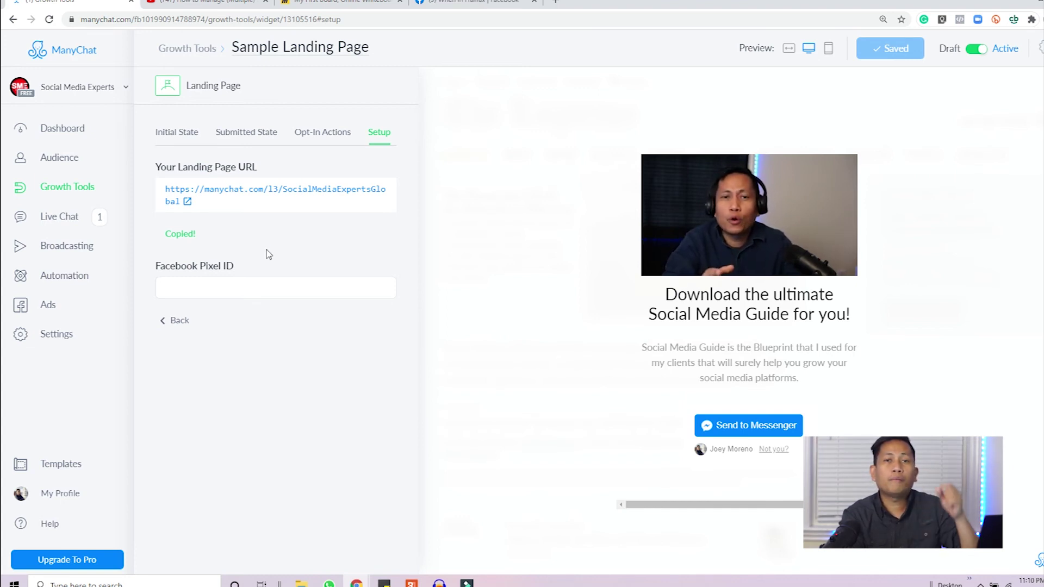
{"action": "key", "text": "ctrl+t"}
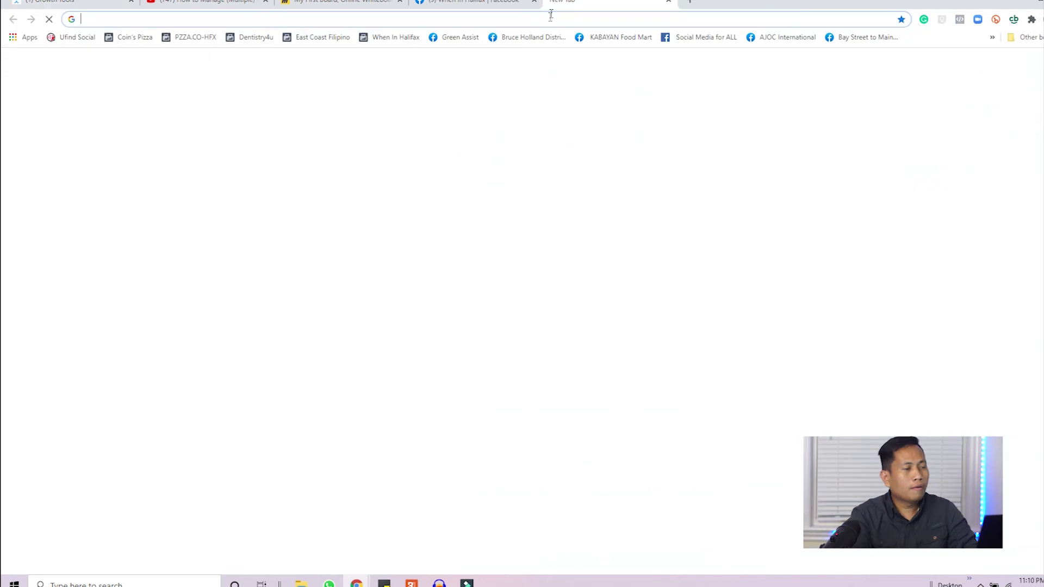
{"action": "key", "text": "ctrl+v"}
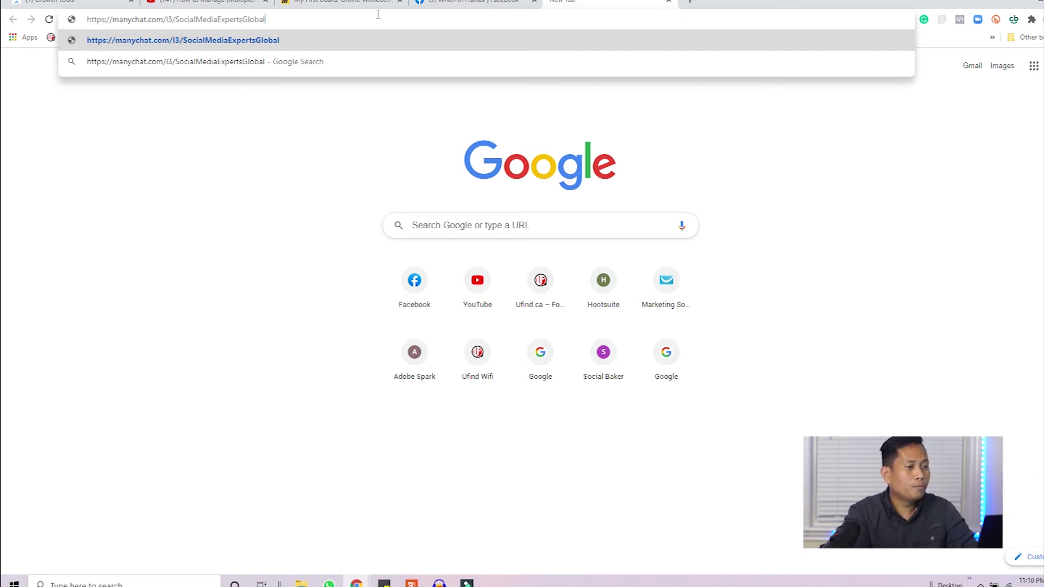
{"action": "left_click", "coordinate": [43, 4]}
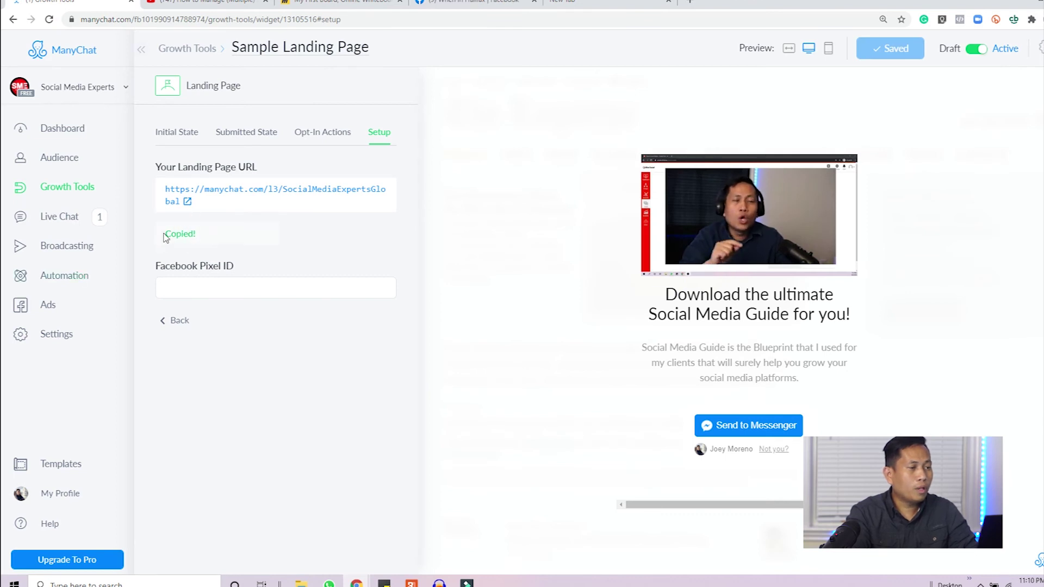
{"action": "left_click", "coordinate": [606, 5]}
{"action": "key", "text": "ctrl+v"}
{"action": "left_click_drag", "start_coordinate": [572, 19], "coordinate": [105, 18]}
{"action": "left_click", "coordinate": [283, 21]}
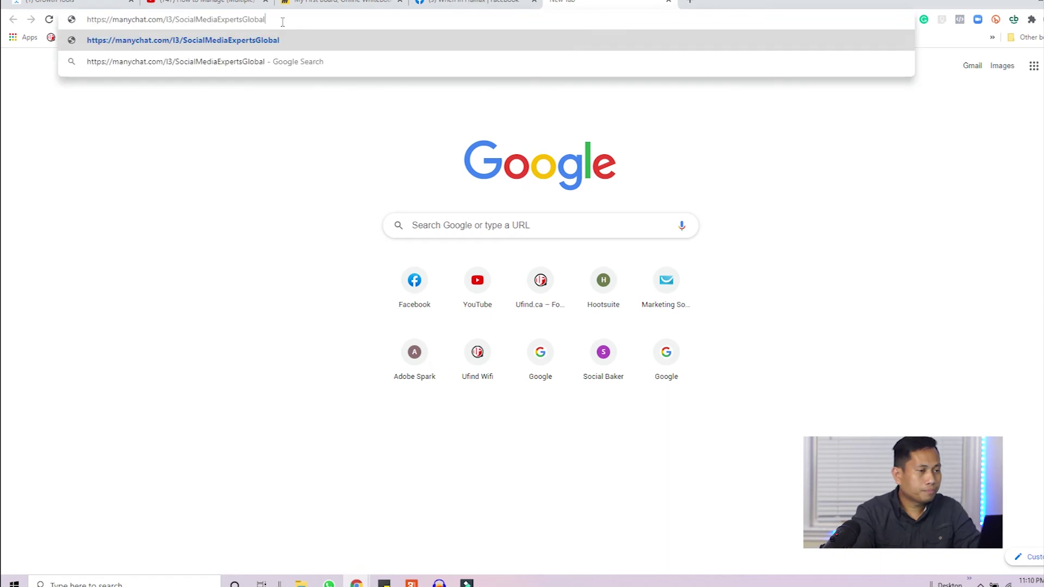
{"action": "key", "text": "Return"}
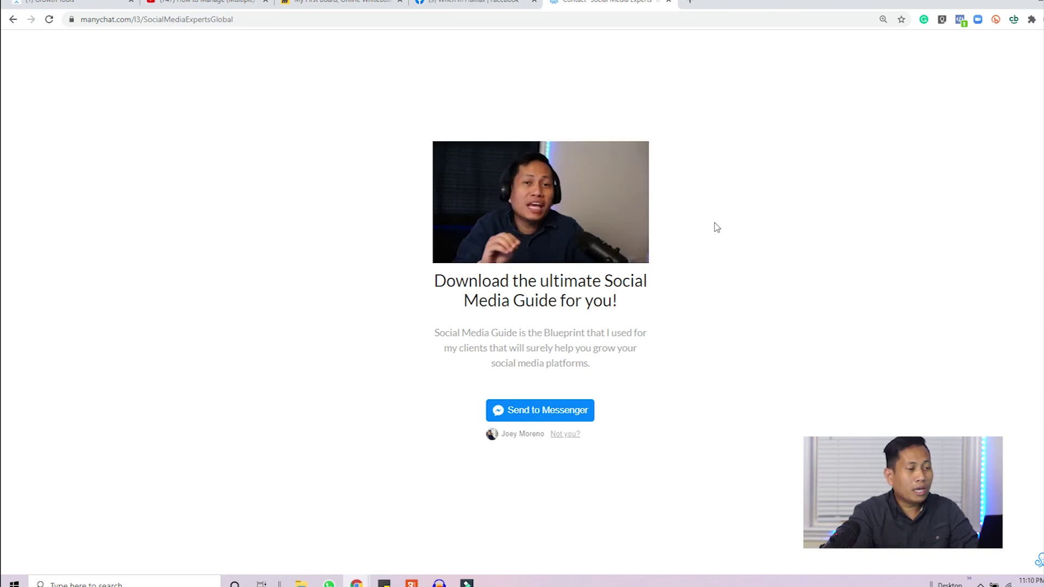
Opt in on the published landing page with the signed-in Facebook account and open the resulting conversation in Messenger
{"action": "mouse_move", "coordinate": [492, 234]}
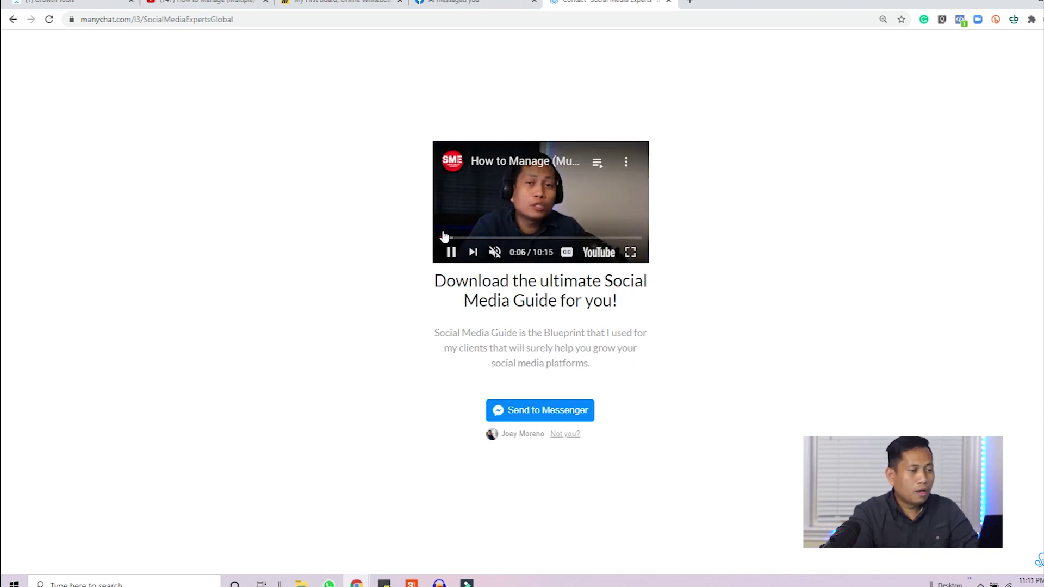
{"action": "left_click", "coordinate": [512, 252]}
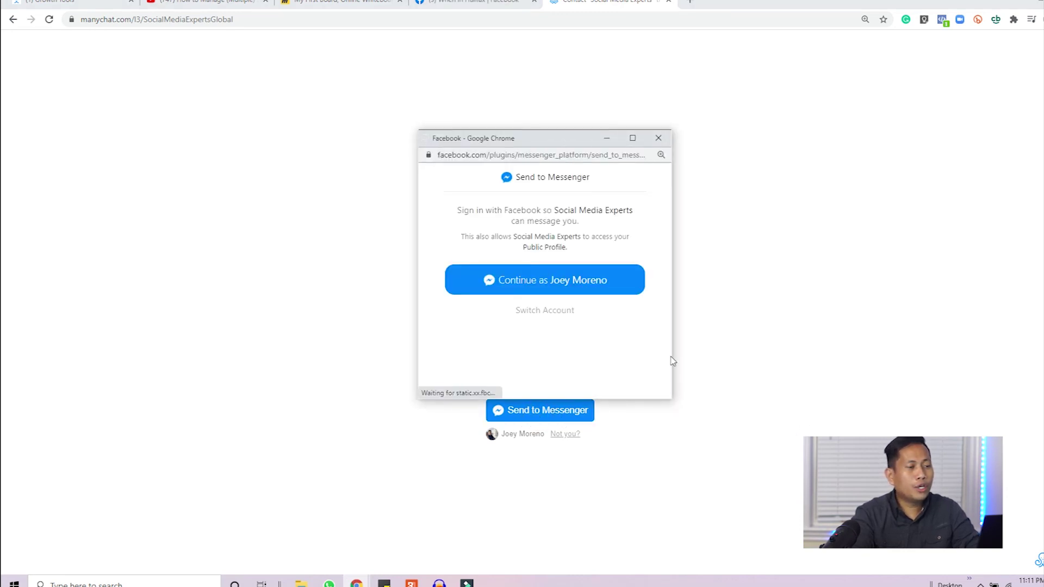
{"action": "left_click", "coordinate": [562, 287]}
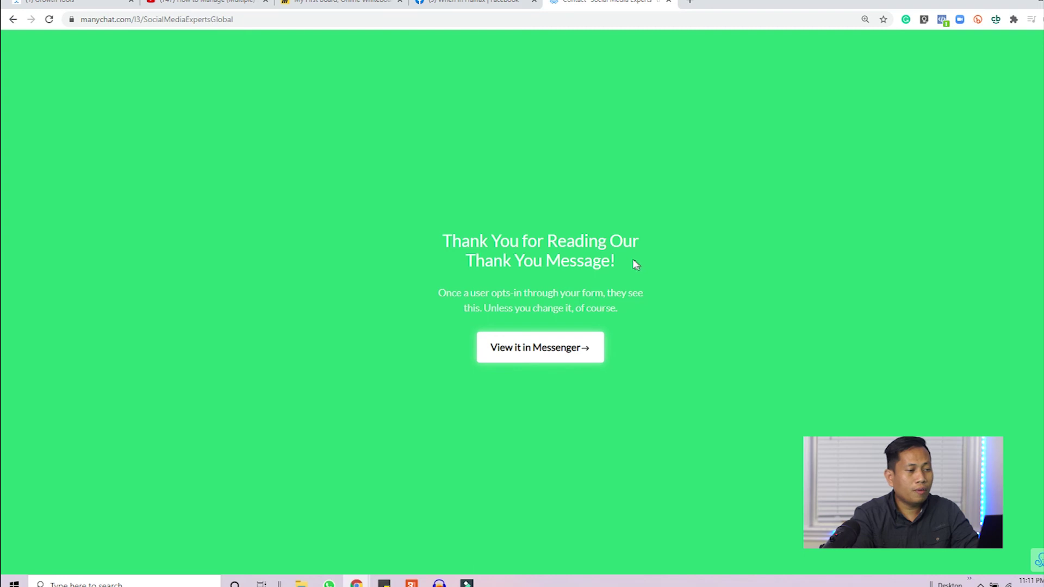
{"action": "left_click", "coordinate": [544, 359]}
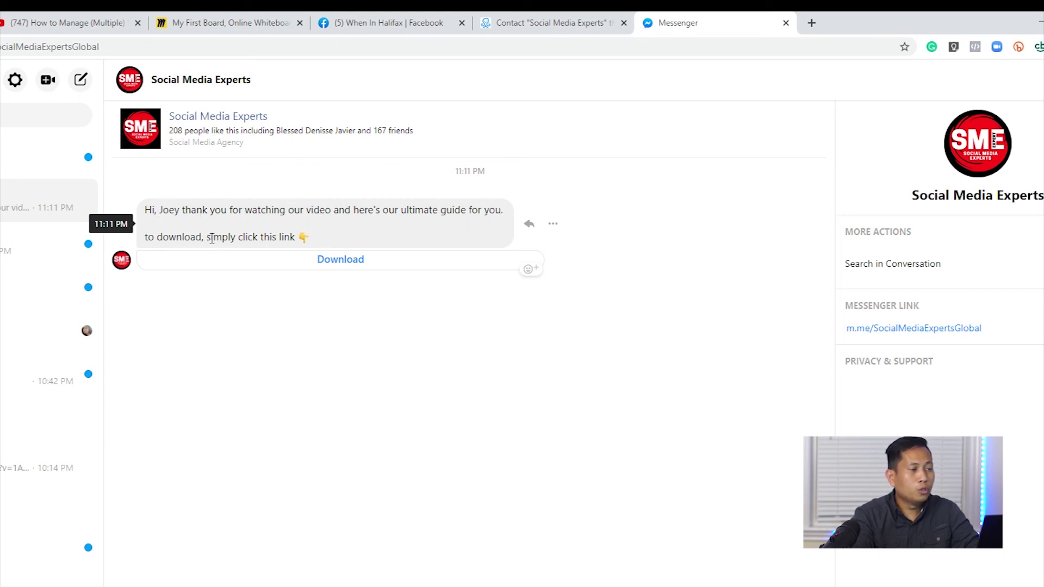
Request the guide with the Download reply, save DE000162.pdf to the Downloads folder, and return to the Messenger conversation after viewing it
{"action": "left_click", "coordinate": [332, 260]}
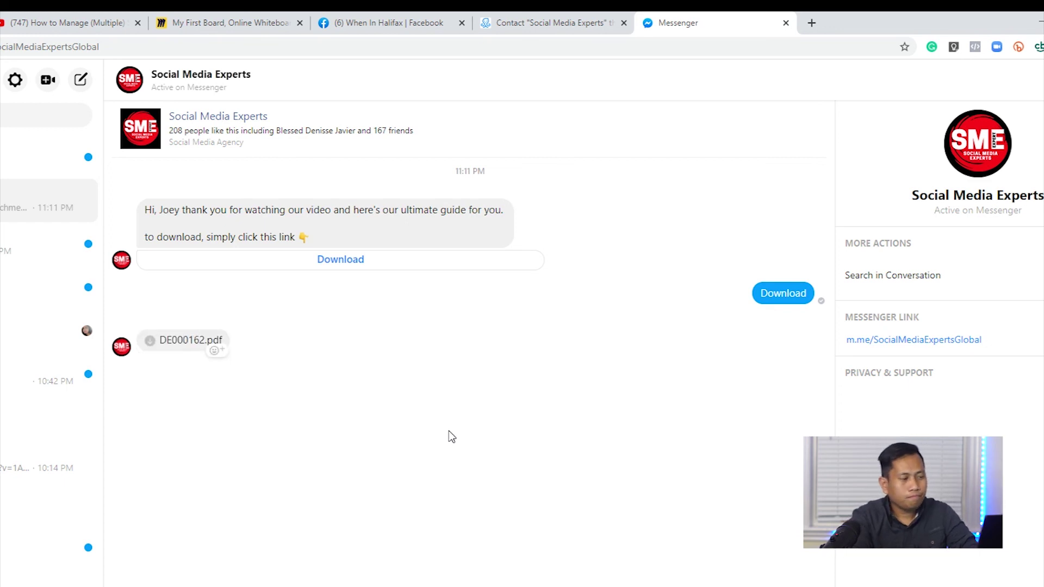
{"action": "left_click", "coordinate": [187, 345]}
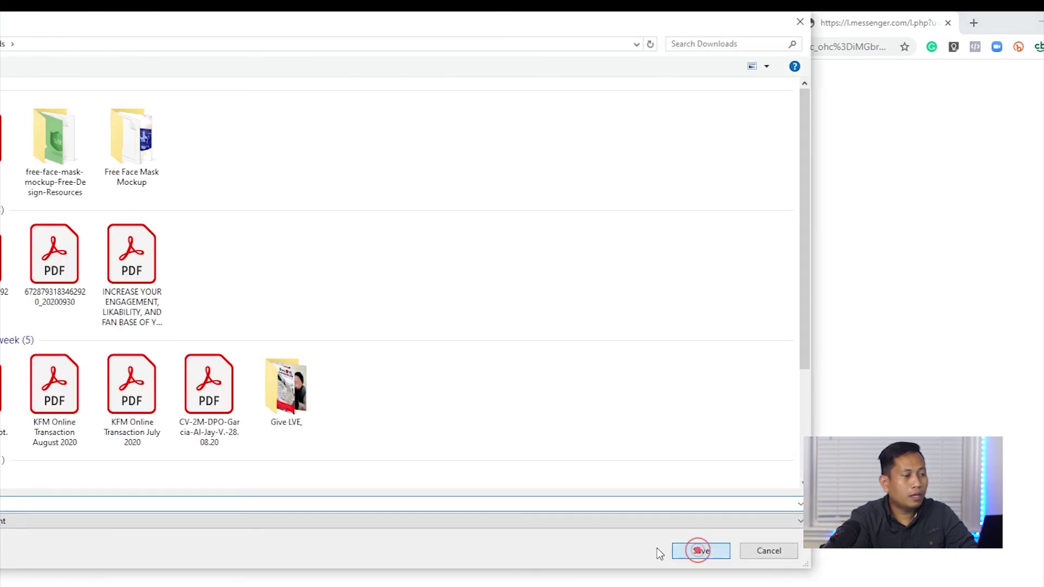
{"action": "left_click", "coordinate": [699, 552]}
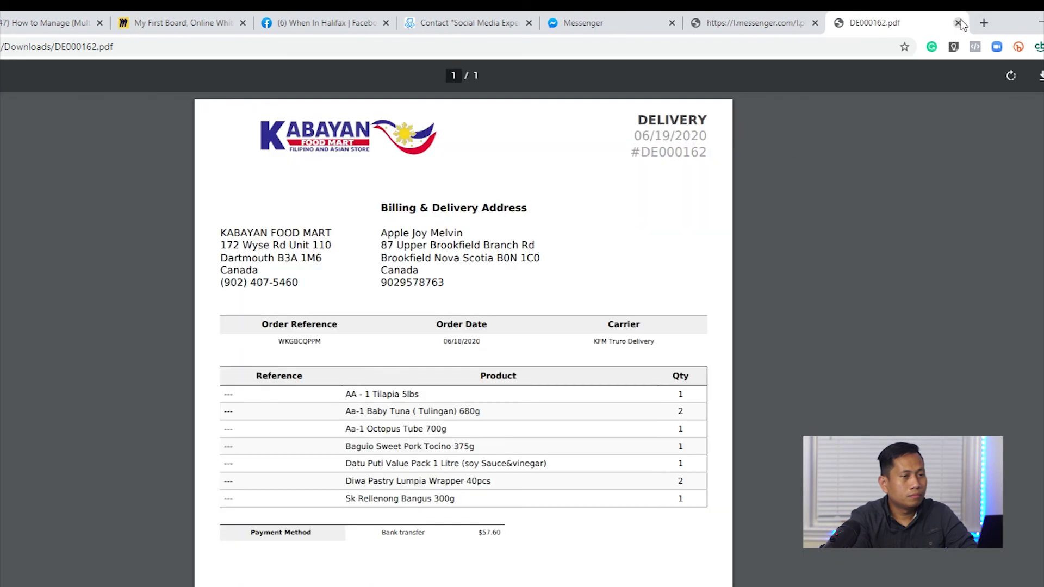
{"action": "left_click", "coordinate": [958, 22]}
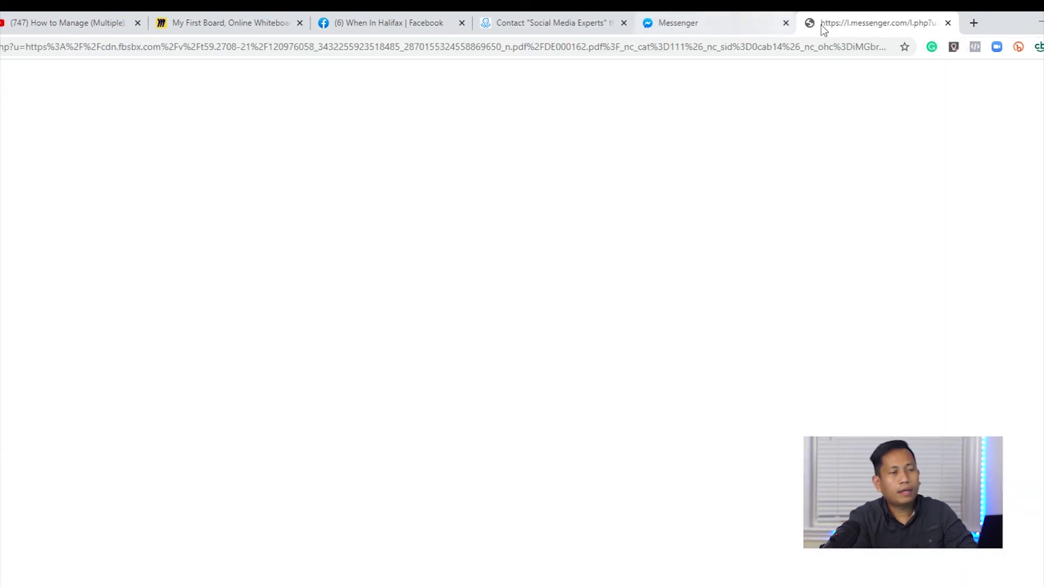
{"action": "left_click", "coordinate": [717, 24]}
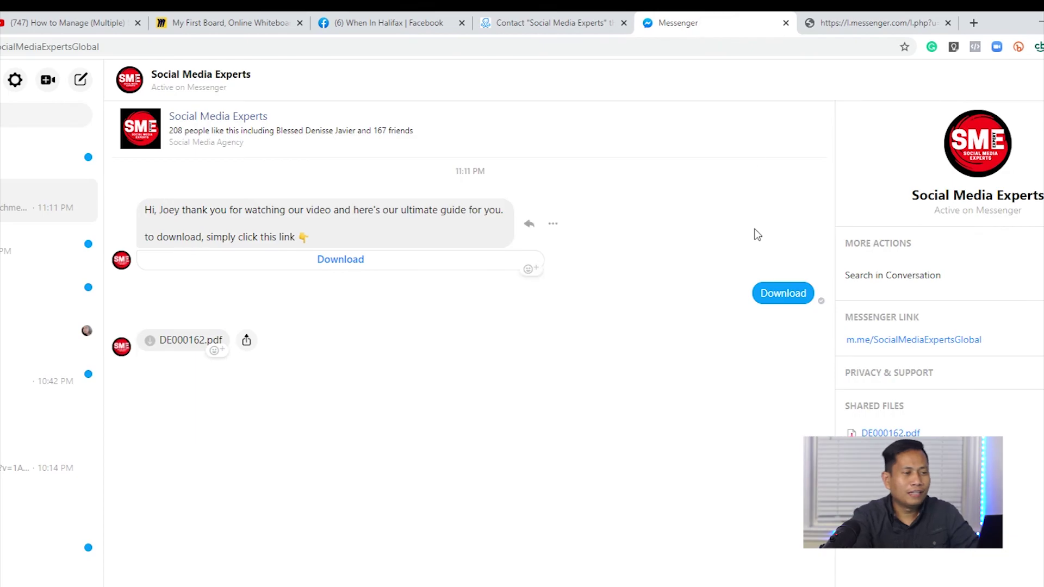